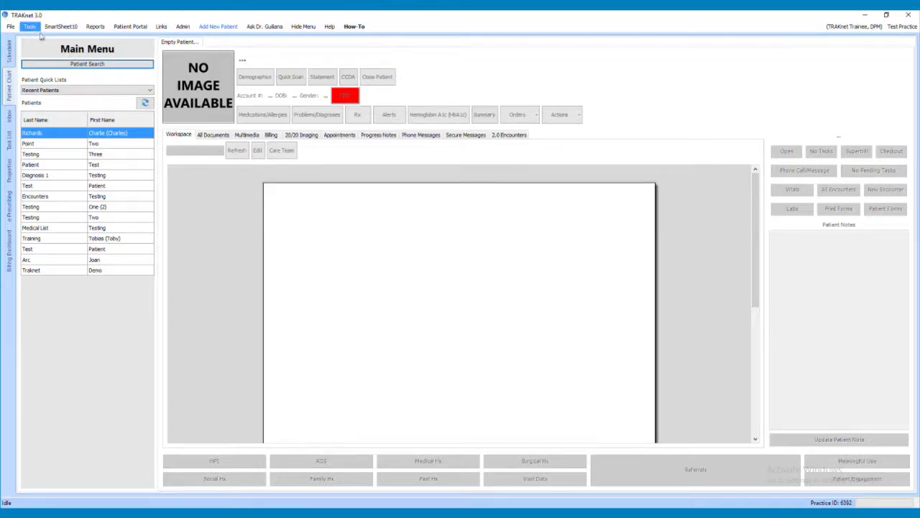
Open the Options editor from the Tools menu
{"action": "left_click", "coordinate": [30, 27]}
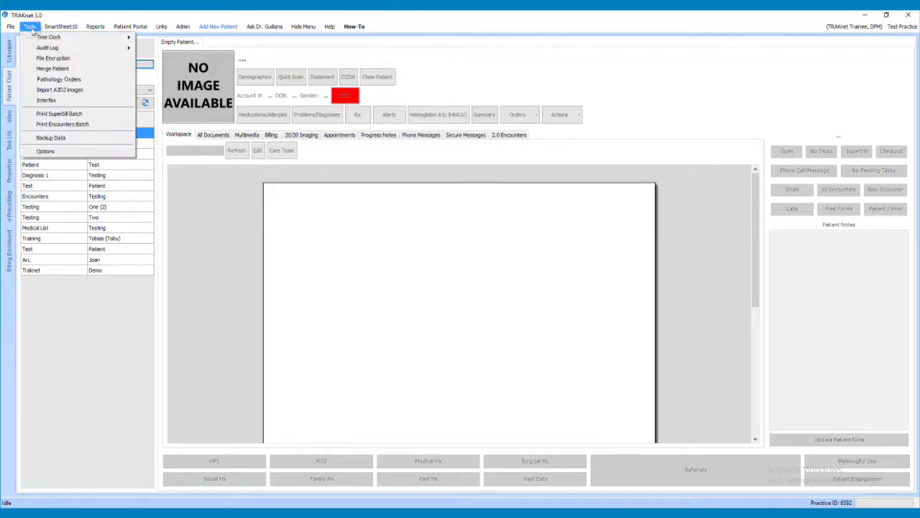
{"action": "left_click", "coordinate": [45, 151]}
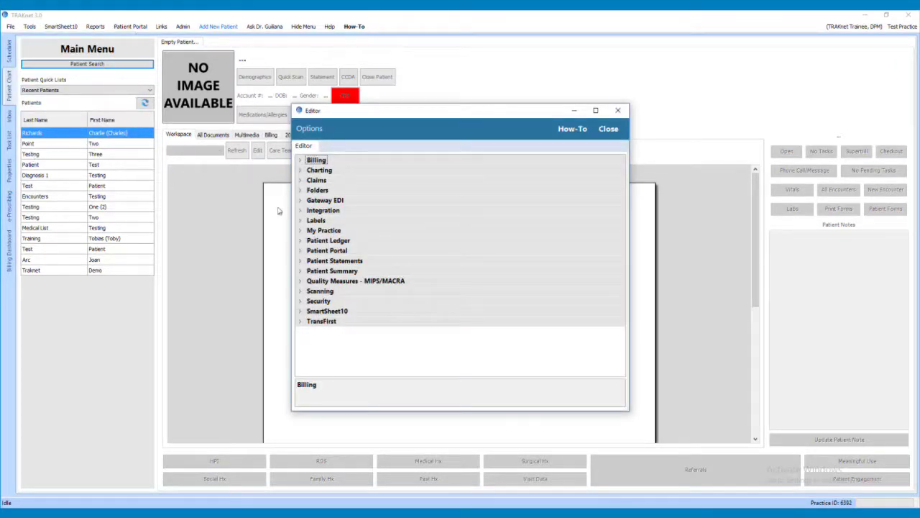
Set Integration > InterFax Use InterFax to True, enter the account user name and password, and close
{"action": "left_click", "coordinate": [300, 211]}
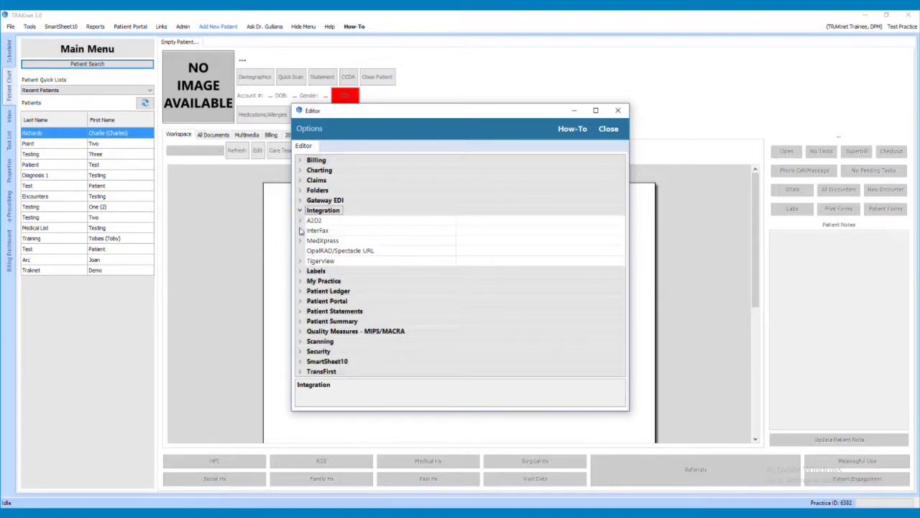
{"action": "left_click", "coordinate": [300, 231]}
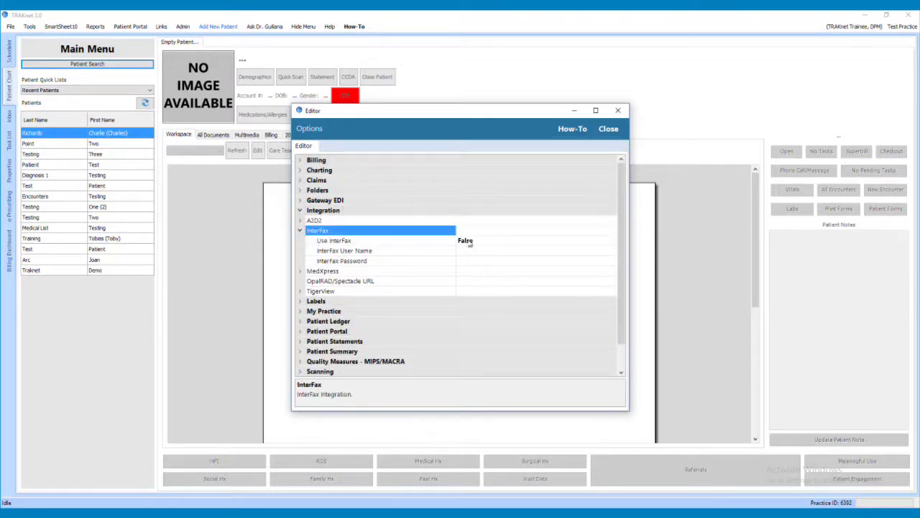
{"action": "double_click", "coordinate": [486, 245]}
{"action": "left_click", "coordinate": [484, 254]}
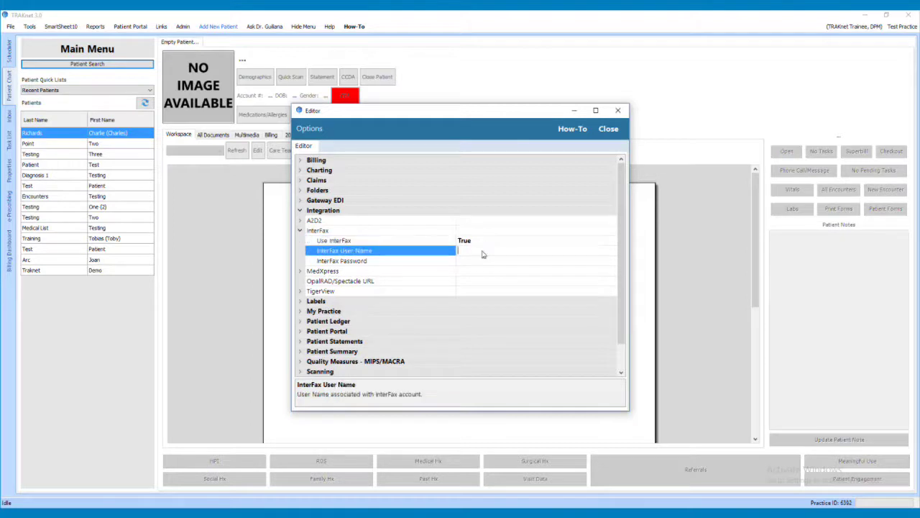
{"action": "type", "text": "traknet"}
{"action": "key", "text": "Tab"}
{"action": "type", "text": "***"}
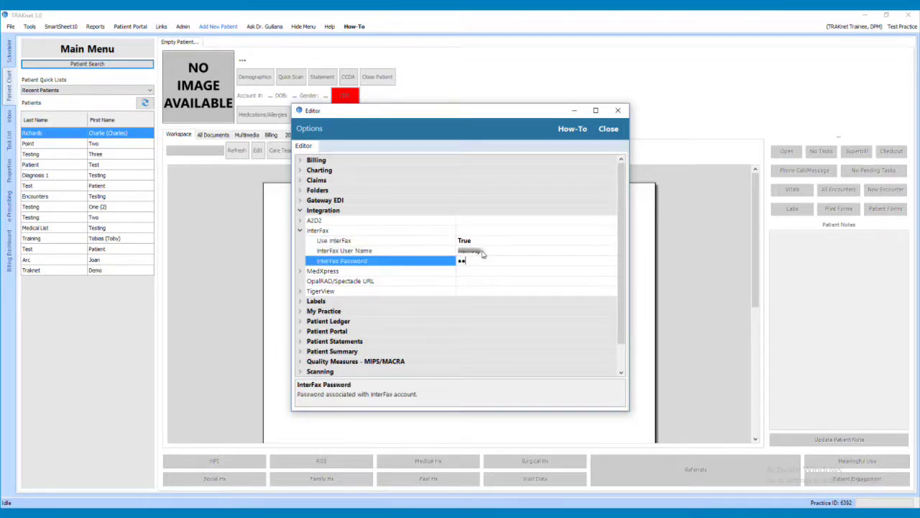
{"action": "type", "text": "***"}
{"action": "left_click", "coordinate": [608, 129]}
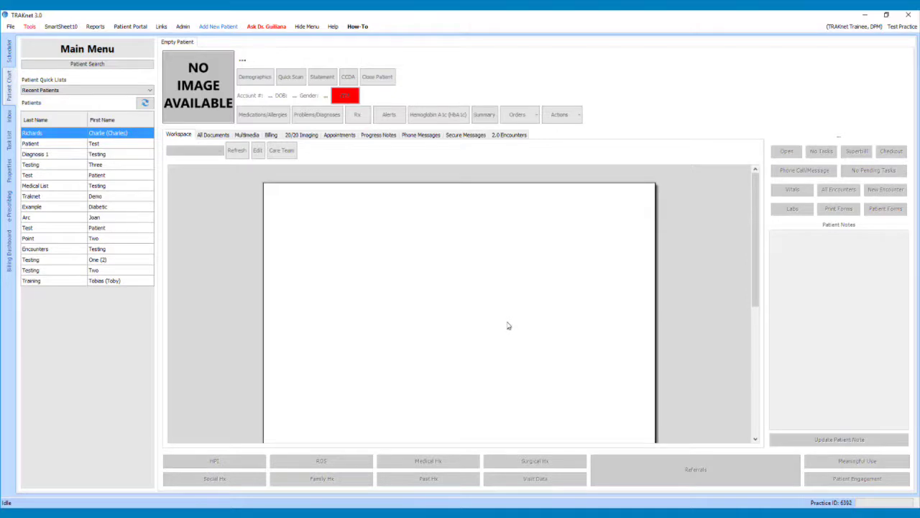
Open InterFAX (2 New Faxes) from the Tools menu to view inbound faxes
{"action": "left_click", "coordinate": [29, 27]}
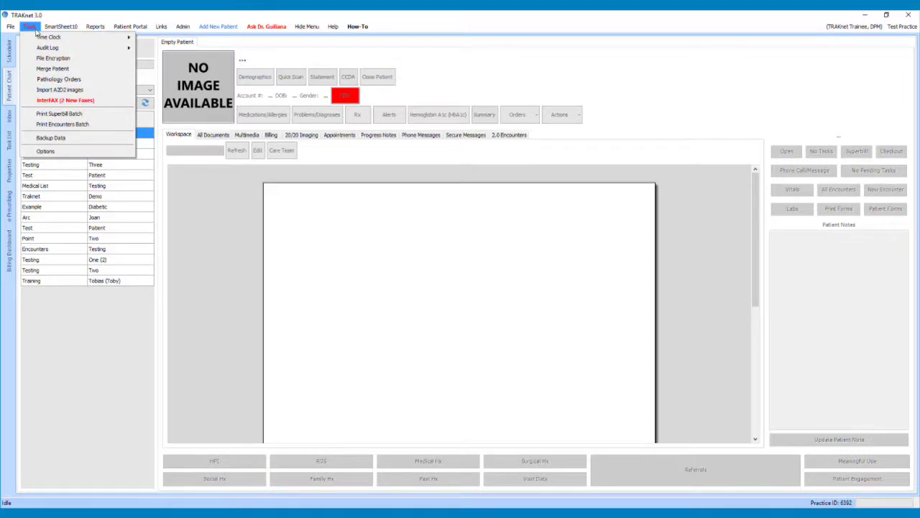
{"action": "left_click", "coordinate": [37, 101]}
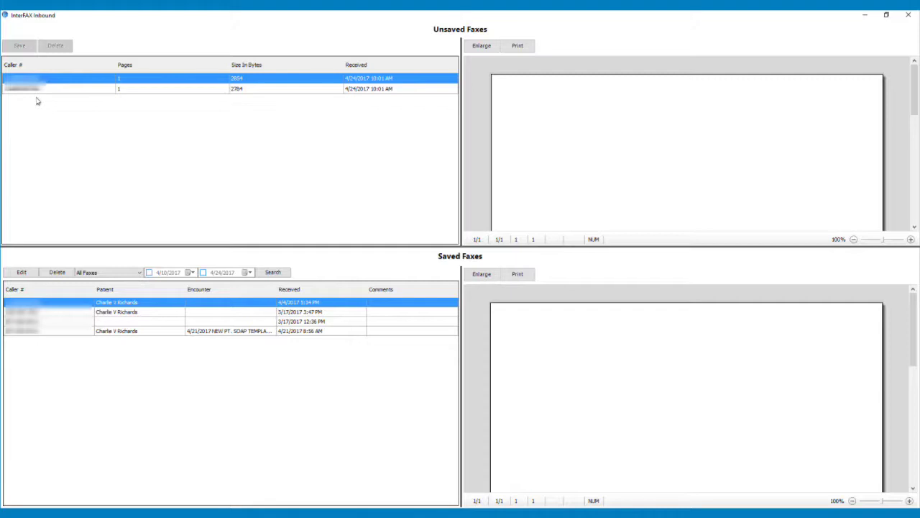
Assign the first unsaved fax to the patient and the 4/20/2017 Blank encounter
{"action": "left_click", "coordinate": [66, 79]}
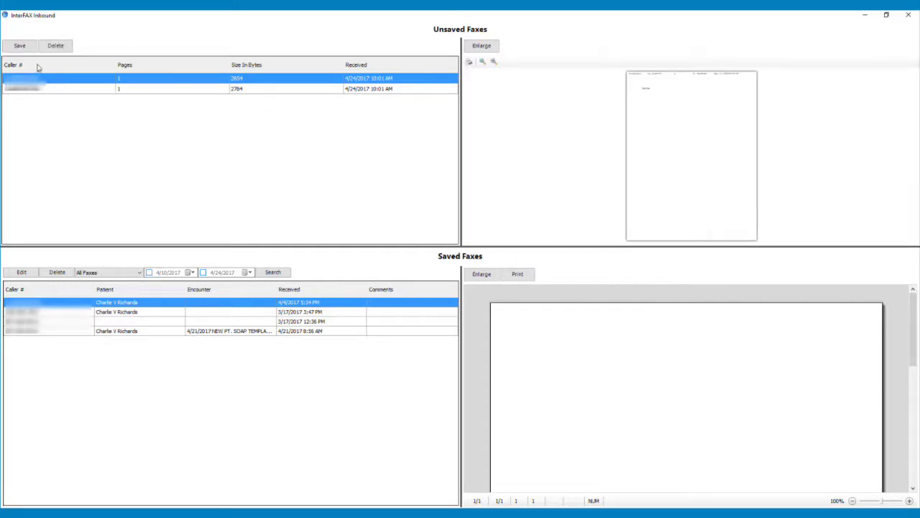
{"action": "left_click", "coordinate": [22, 45]}
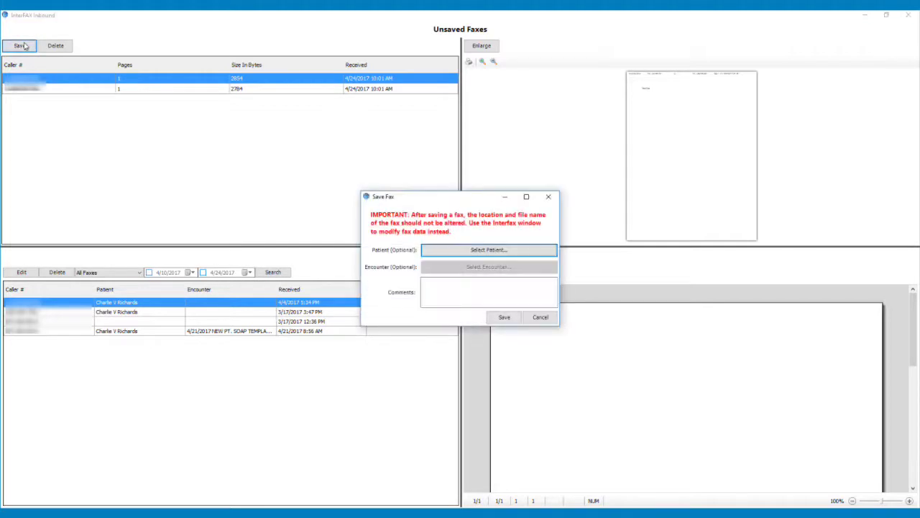
{"action": "left_click", "coordinate": [459, 249]}
{"action": "left_click", "coordinate": [659, 381]}
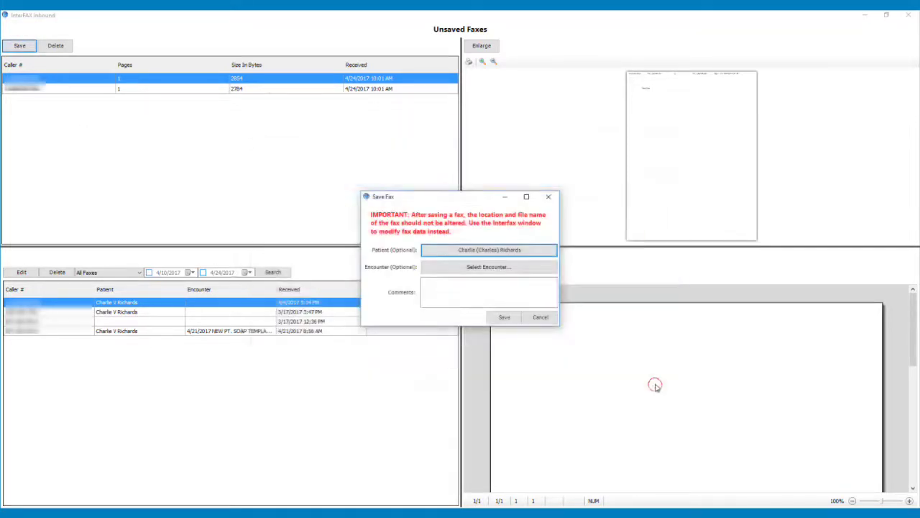
{"action": "left_click", "coordinate": [488, 267]}
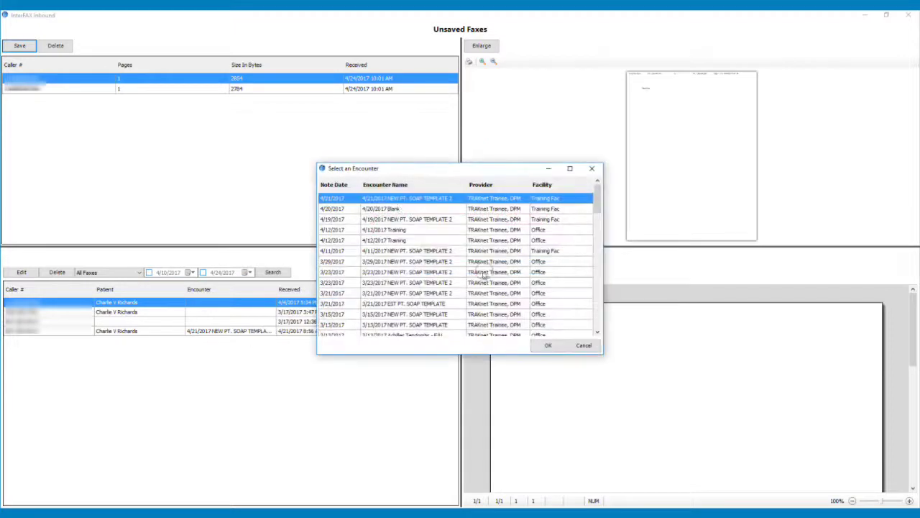
{"action": "left_click", "coordinate": [397, 209]}
{"action": "left_click", "coordinate": [548, 345]}
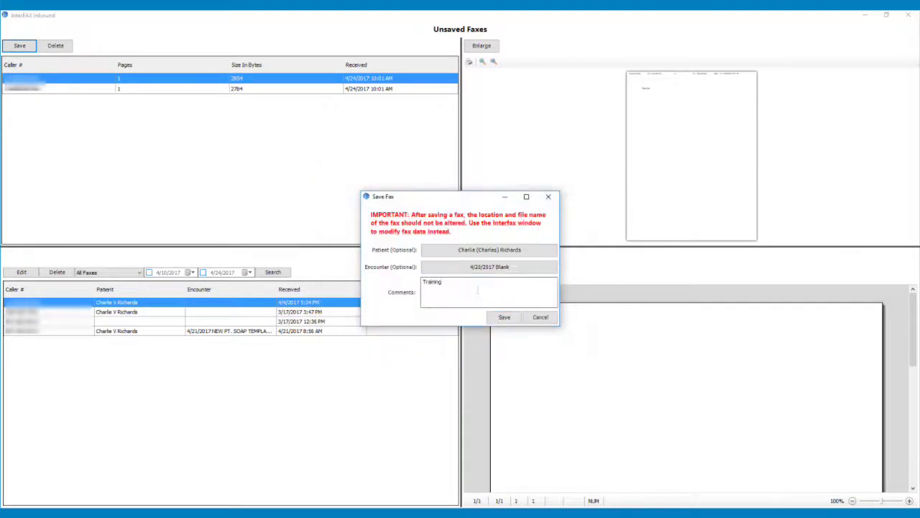
Save the fax, appending 'am Training' to the suggested file name
{"action": "left_click", "coordinate": [503, 318]}
{"action": "left_click", "coordinate": [505, 383]}
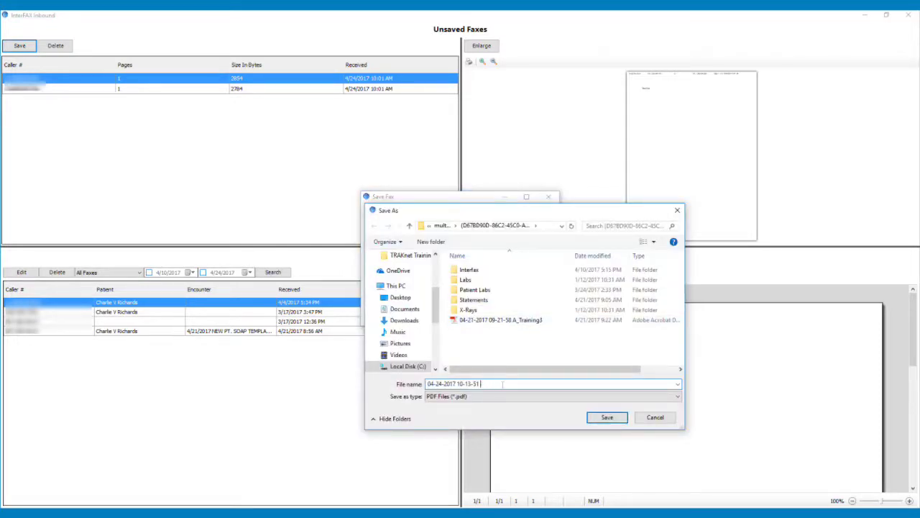
{"action": "type", "text": "am Training"}
{"action": "key", "text": "Return"}
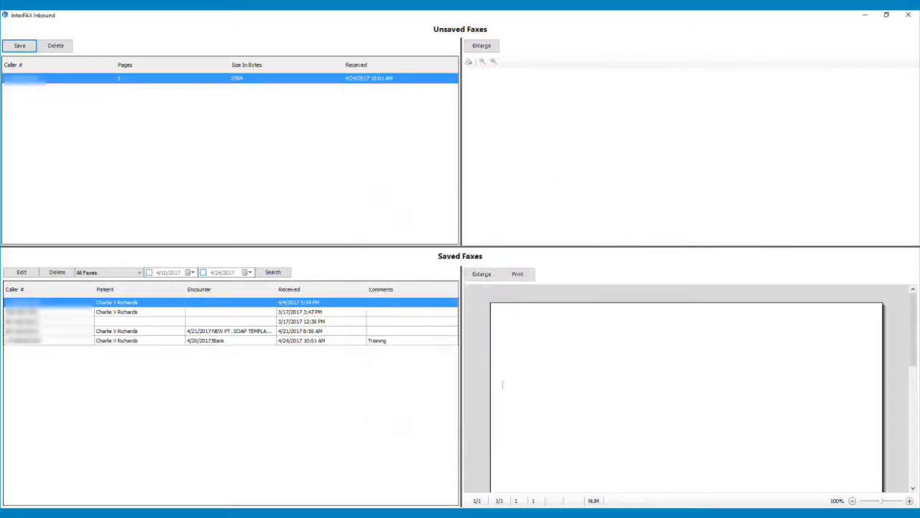
Select the Training fax and search saved faxes within the enabled date range
{"action": "left_click", "coordinate": [188, 342]}
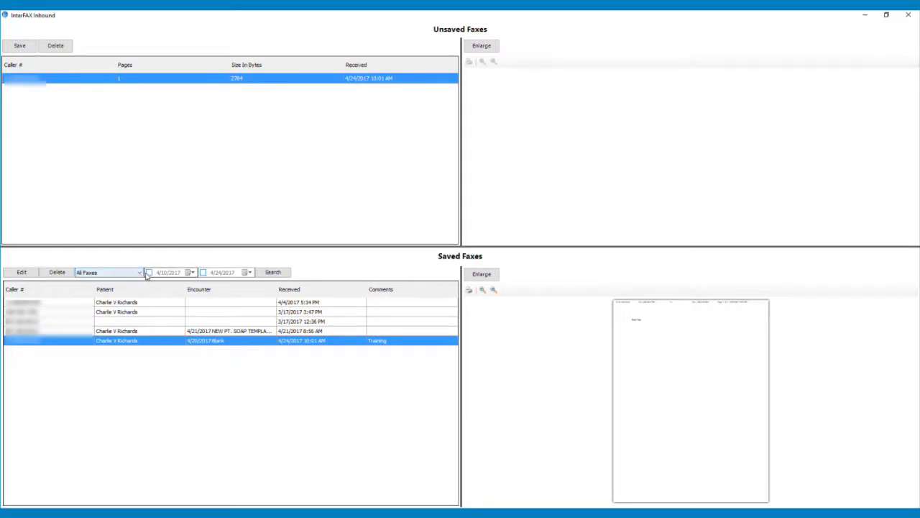
{"action": "left_click", "coordinate": [149, 272]}
{"action": "left_click", "coordinate": [204, 272]}
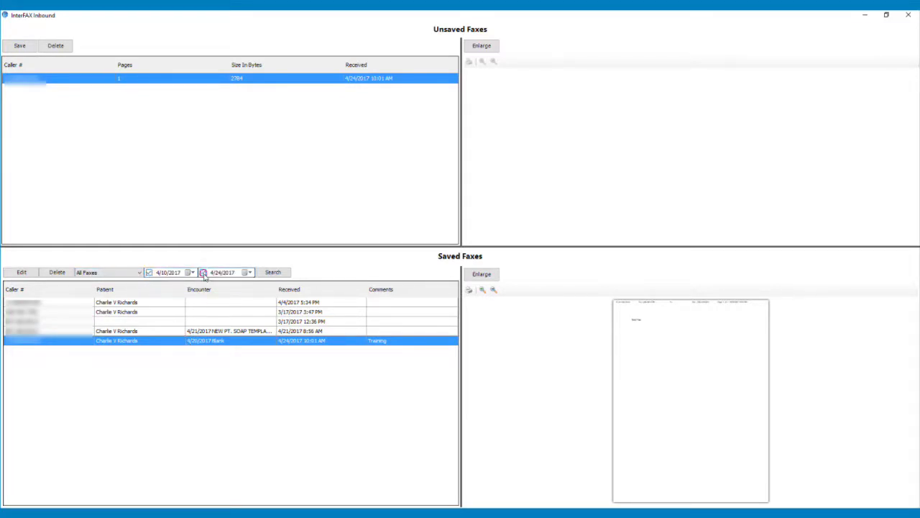
{"action": "left_click", "coordinate": [274, 273]}
Filter saved faxes to those assigned to the looked-up patient
{"action": "left_click", "coordinate": [122, 273]}
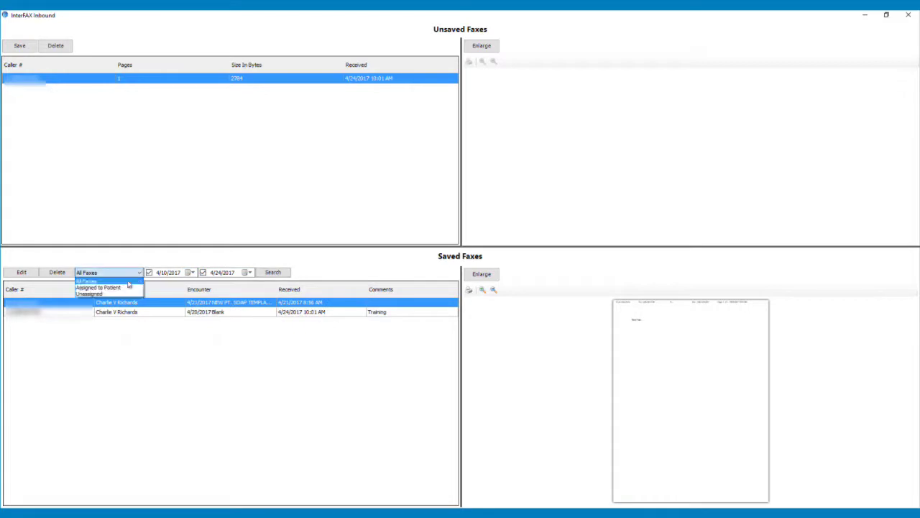
{"action": "left_click", "coordinate": [126, 287]}
{"action": "left_click", "coordinate": [173, 272]}
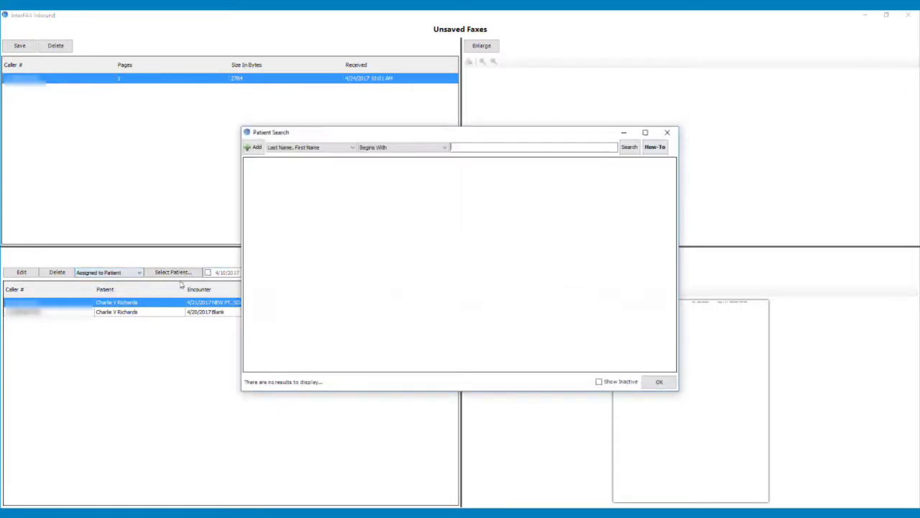
{"action": "left_click", "coordinate": [468, 148]}
{"action": "key", "text": "Return"}
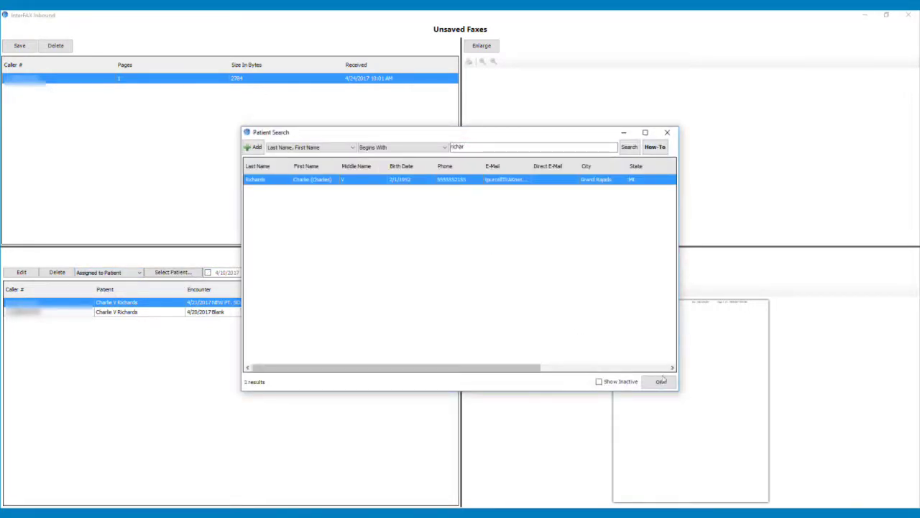
{"action": "left_click", "coordinate": [659, 381]}
{"action": "left_click", "coordinate": [331, 272]}
Filter the saved faxes to show only unassigned ones
{"action": "left_click", "coordinate": [122, 272]}
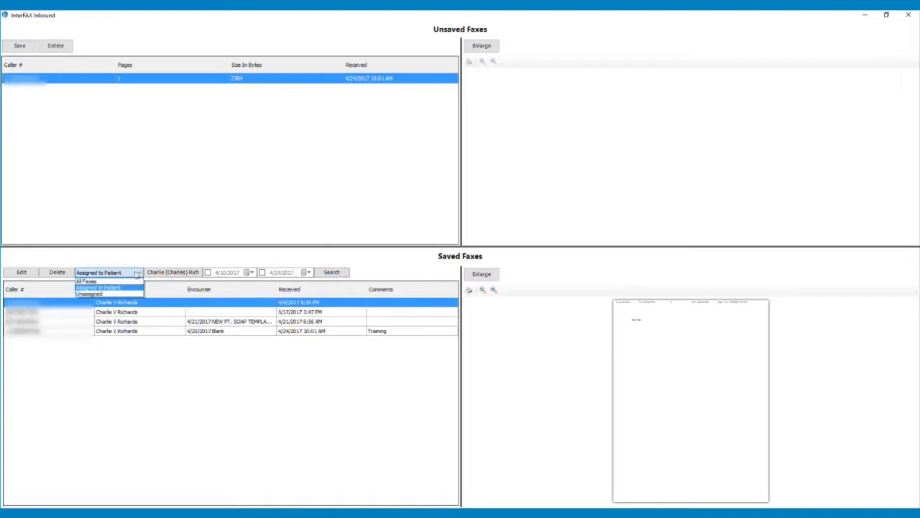
{"action": "left_click", "coordinate": [123, 294]}
{"action": "left_click", "coordinate": [277, 275]}
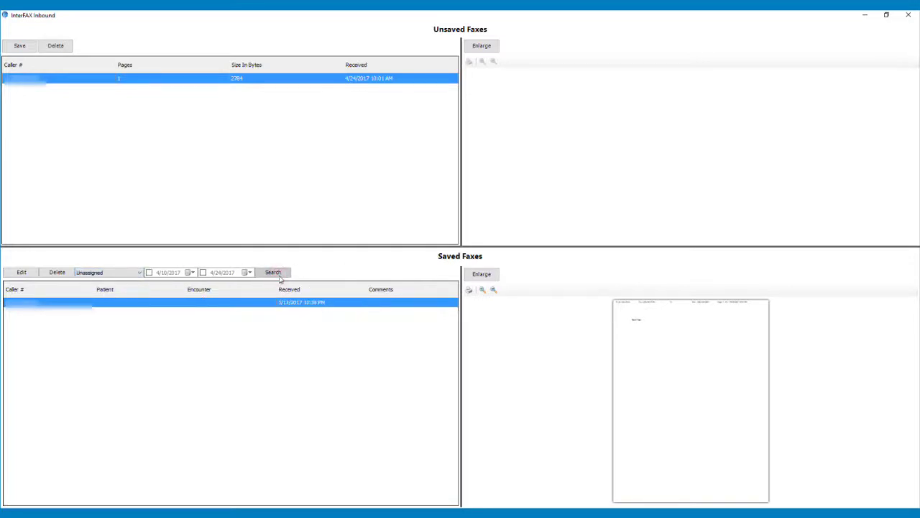
Decline deleting both the unassigned saved fax and the remaining unsaved fax
{"action": "left_click", "coordinate": [52, 273]}
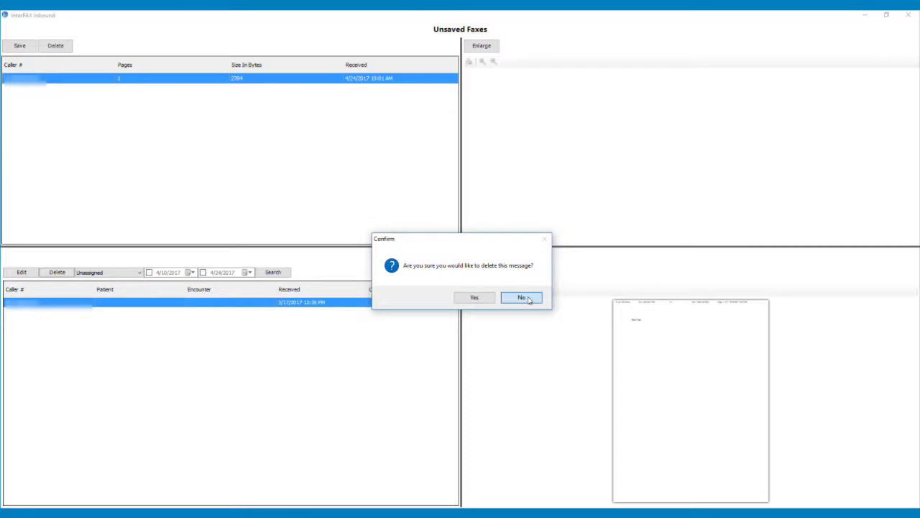
{"action": "left_click", "coordinate": [529, 299]}
{"action": "left_click", "coordinate": [58, 45]}
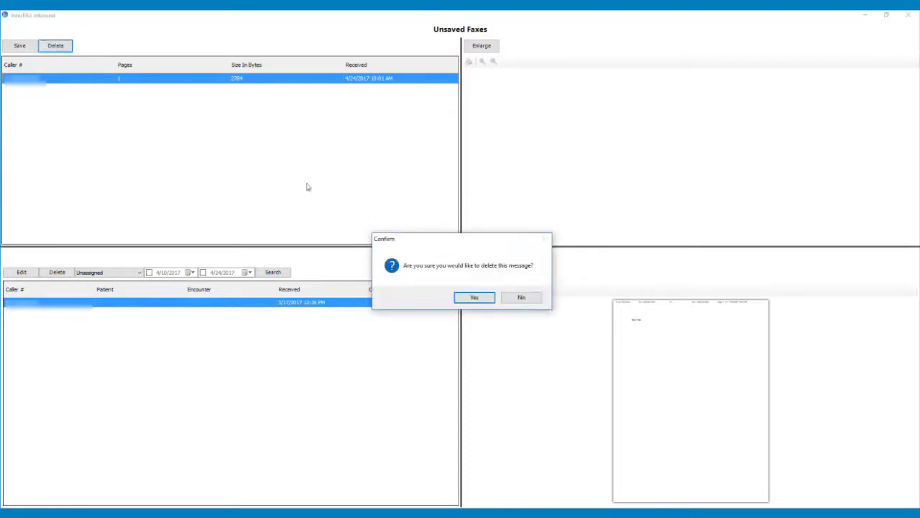
{"action": "left_click", "coordinate": [524, 300]}
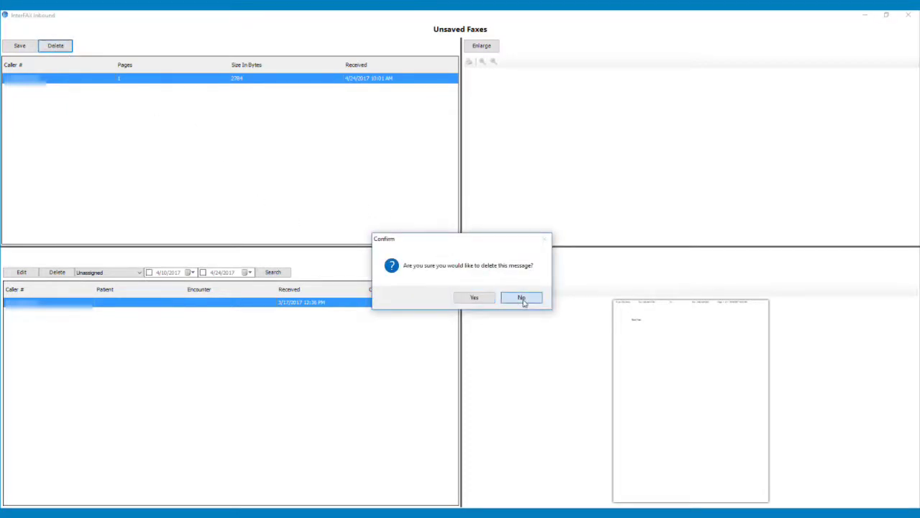
{"action": "left_click", "coordinate": [524, 302]}
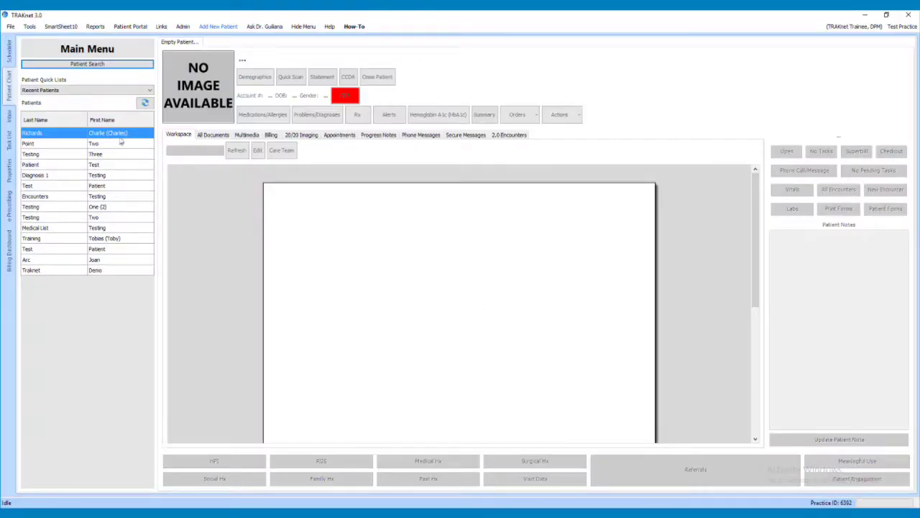
Open the first recent patient's chart, dismiss the alerts, and show Progress Notes
{"action": "double_click", "coordinate": [108, 134]}
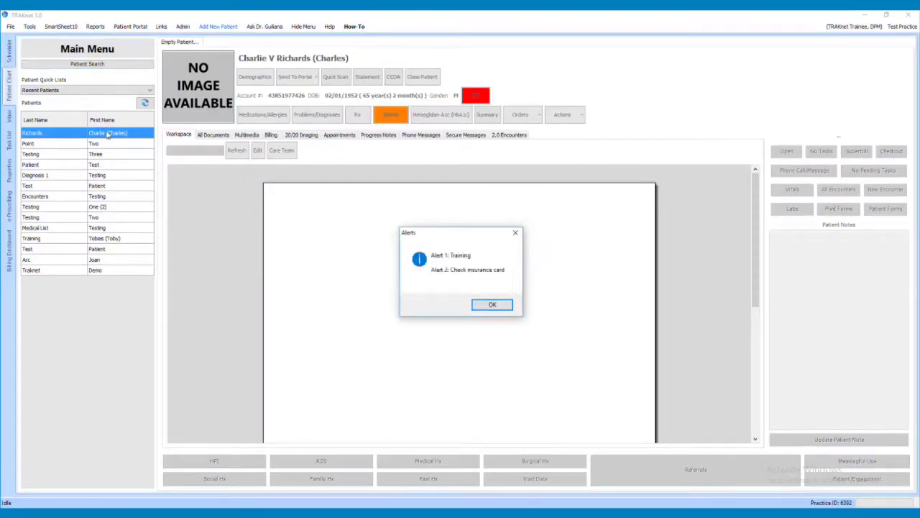
{"action": "left_click", "coordinate": [493, 304]}
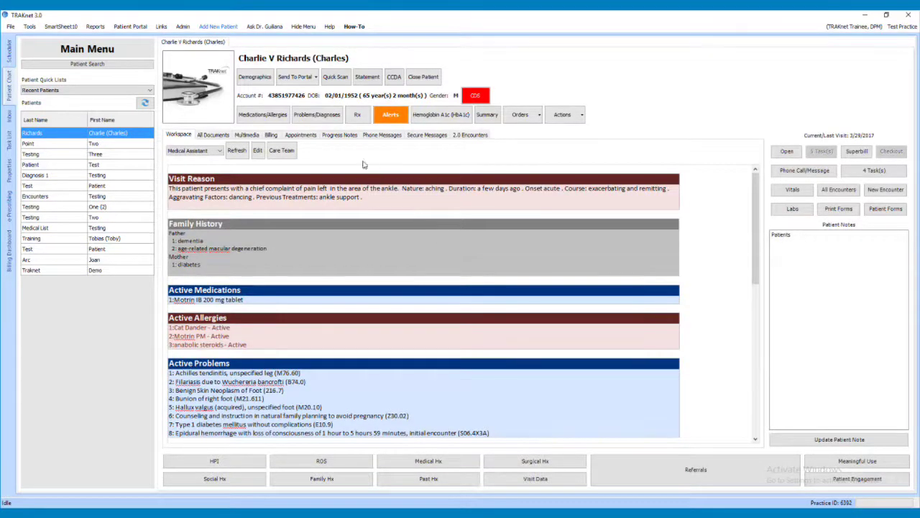
{"action": "left_click", "coordinate": [335, 136]}
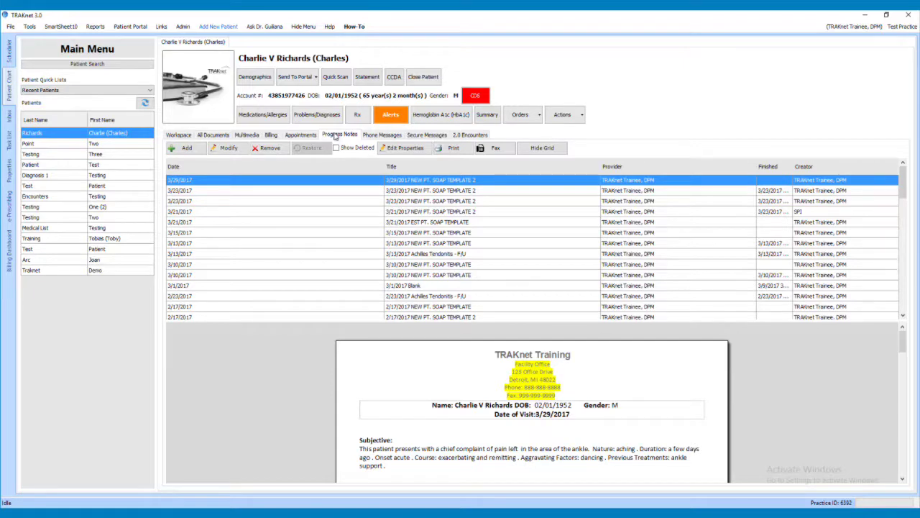
Start faxing the 3/23/2017 progress note using the Cover Sheet template
{"action": "left_click", "coordinate": [366, 191]}
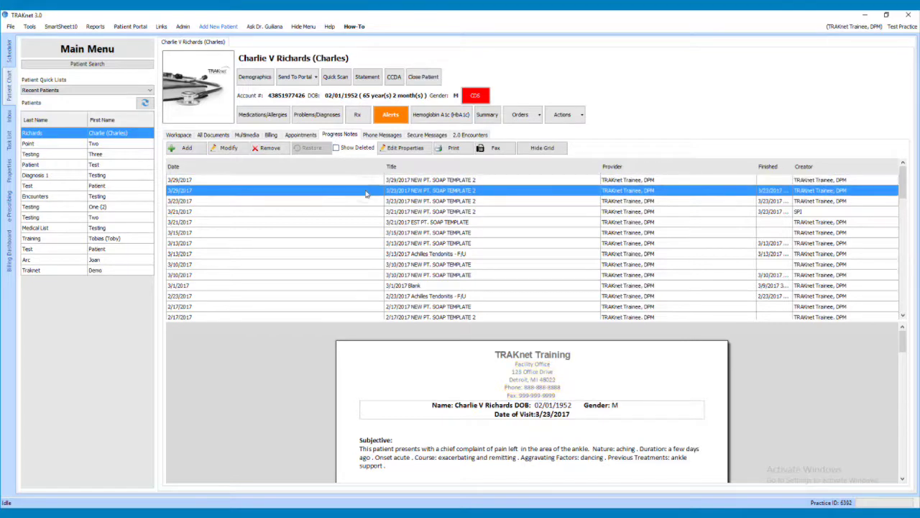
{"action": "left_click", "coordinate": [507, 150]}
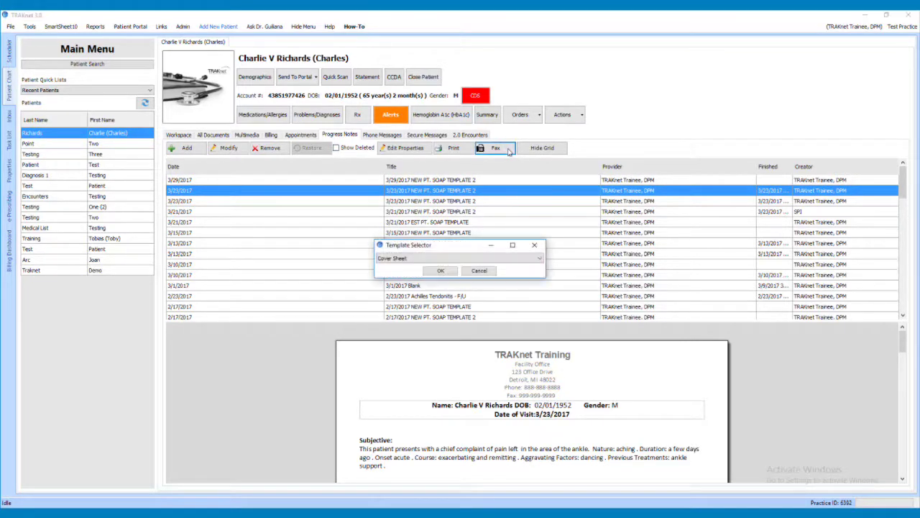
{"action": "left_click", "coordinate": [439, 260]}
{"action": "left_click", "coordinate": [436, 267]}
{"action": "left_click", "coordinate": [439, 270]}
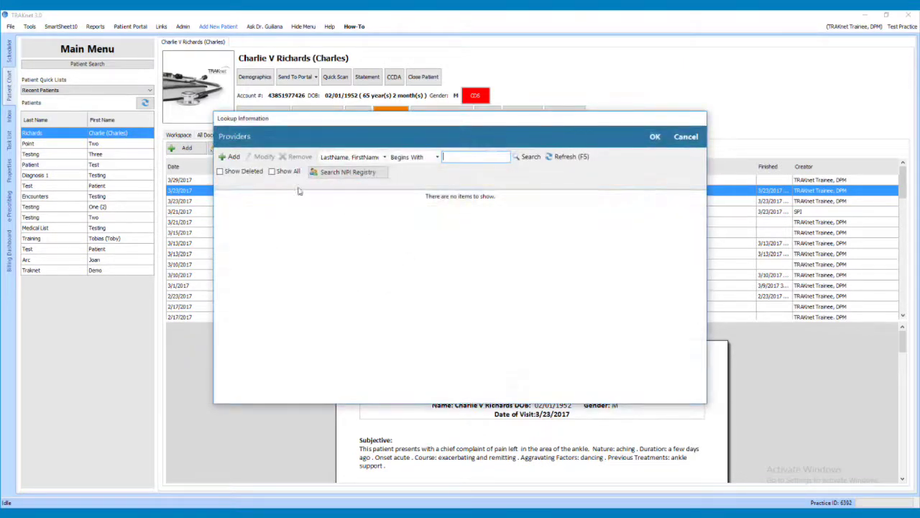
Address the fax to the City, MI provider from the full provider list
{"action": "left_click", "coordinate": [276, 174]}
{"action": "left_click", "coordinate": [567, 156]}
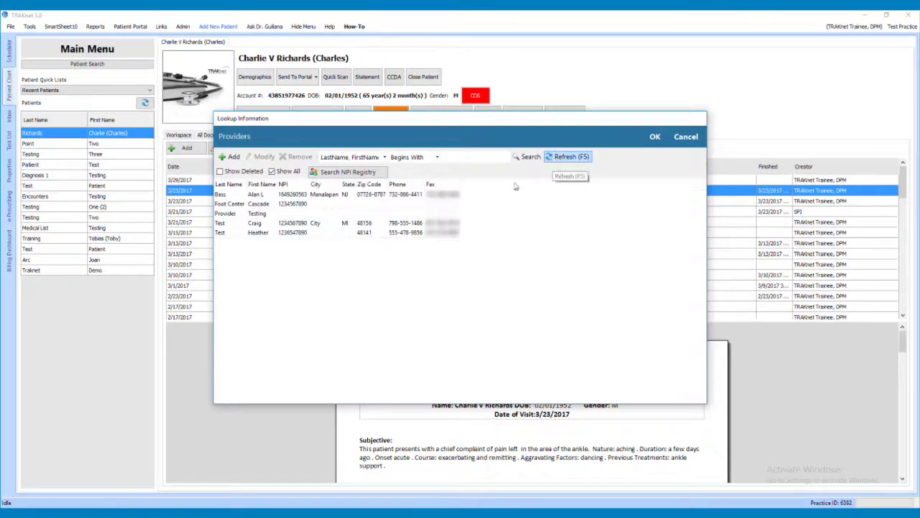
{"action": "left_click", "coordinate": [459, 225]}
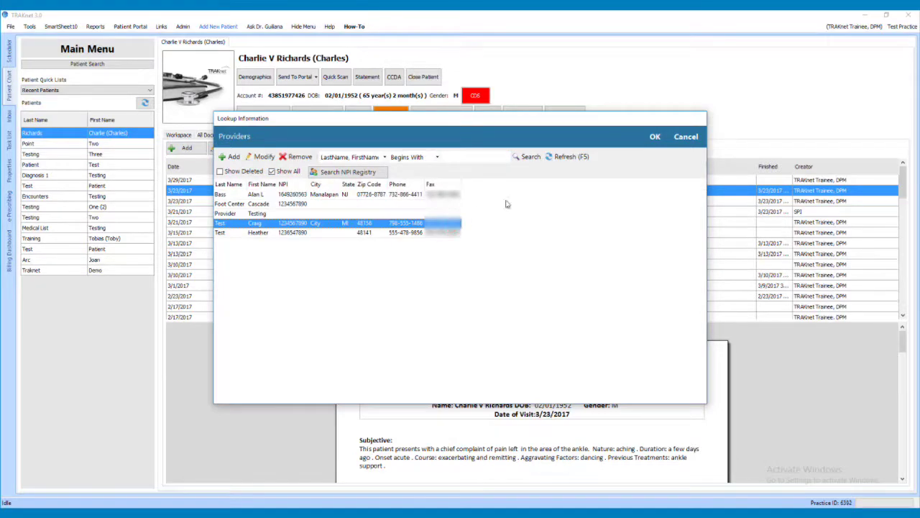
{"action": "left_click", "coordinate": [653, 137]}
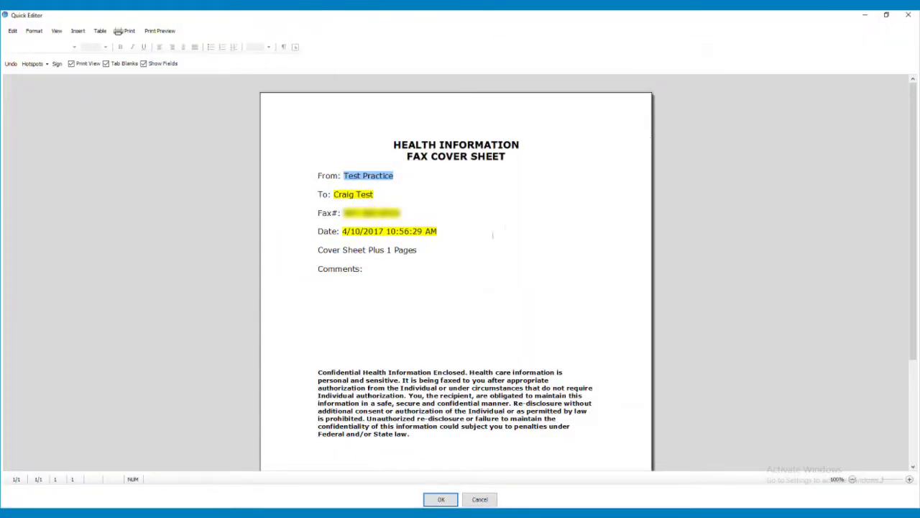
Add the comment 'This fax sent for training', send the fax, and show 2.0 Encounters
{"action": "left_click", "coordinate": [436, 271]}
{"action": "type", "text": "T"}
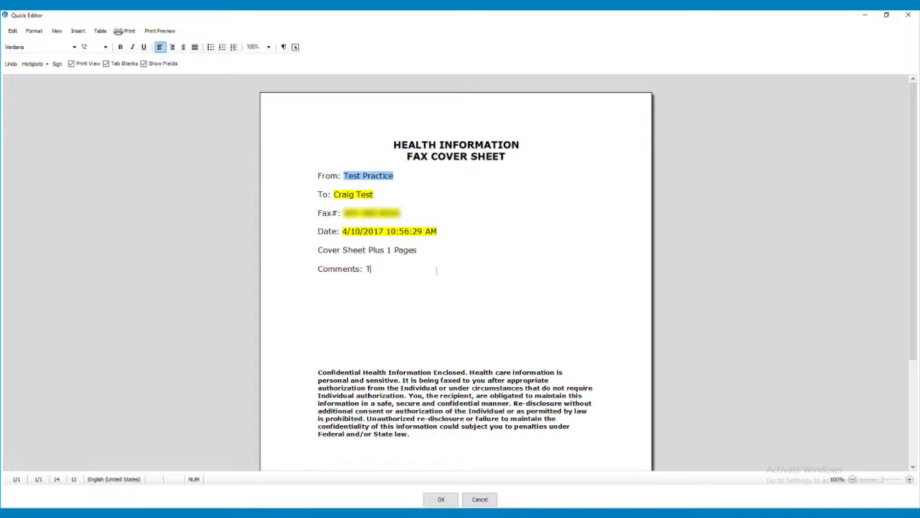
{"action": "type", "text": "his fax sent for training"}
{"action": "left_click", "coordinate": [441, 499]}
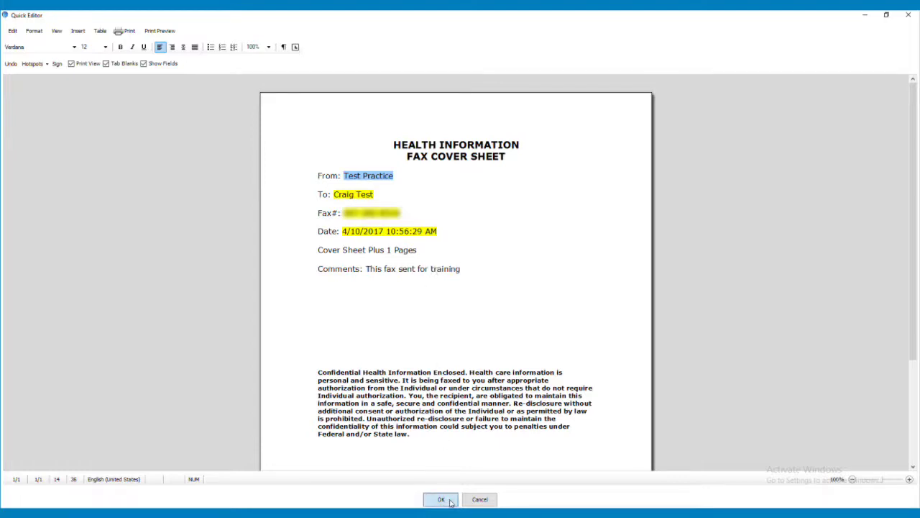
{"action": "left_click", "coordinate": [479, 298]}
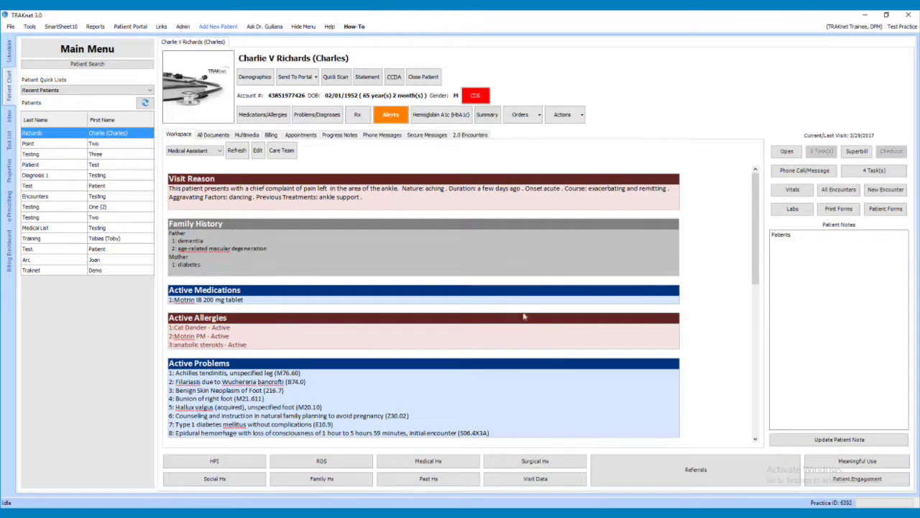
{"action": "left_click", "coordinate": [465, 136]}
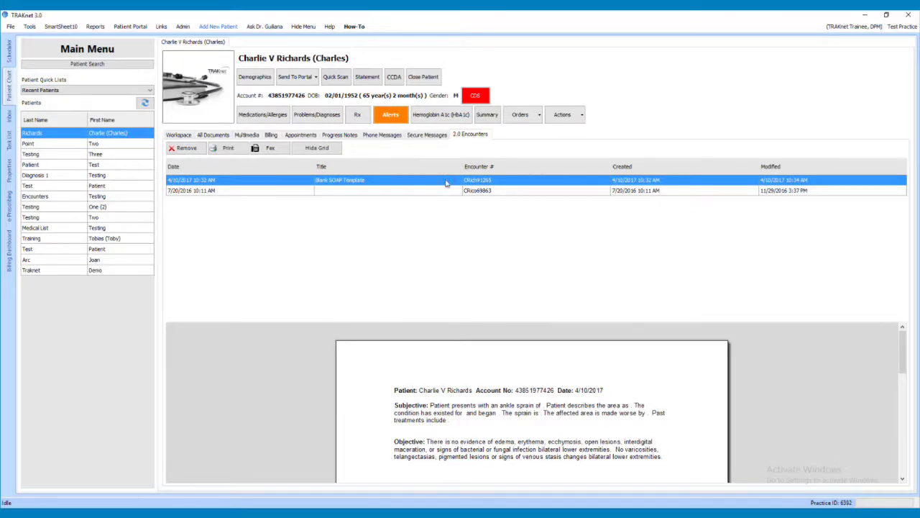
Start faxing the 4/10/2017 encounter using the Cover Sheet template
{"action": "left_click", "coordinate": [269, 148]}
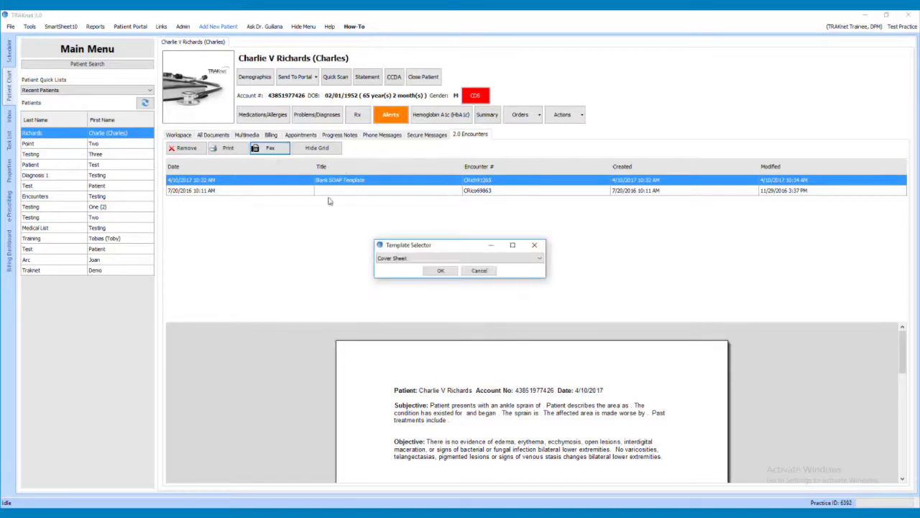
{"action": "left_click", "coordinate": [405, 257]}
{"action": "left_click", "coordinate": [411, 266]}
{"action": "left_click", "coordinate": [444, 271]}
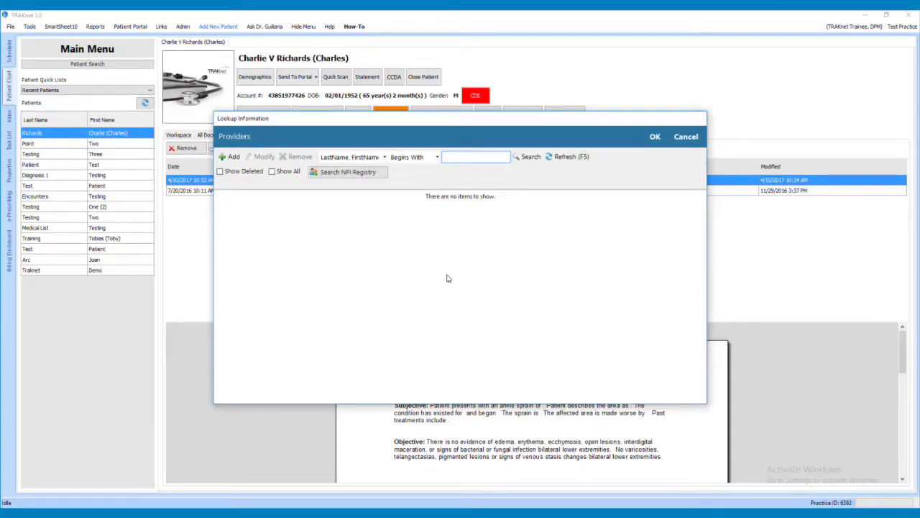
Address the encounter fax to the City, MI provider from the full provider list
{"action": "left_click", "coordinate": [272, 171]}
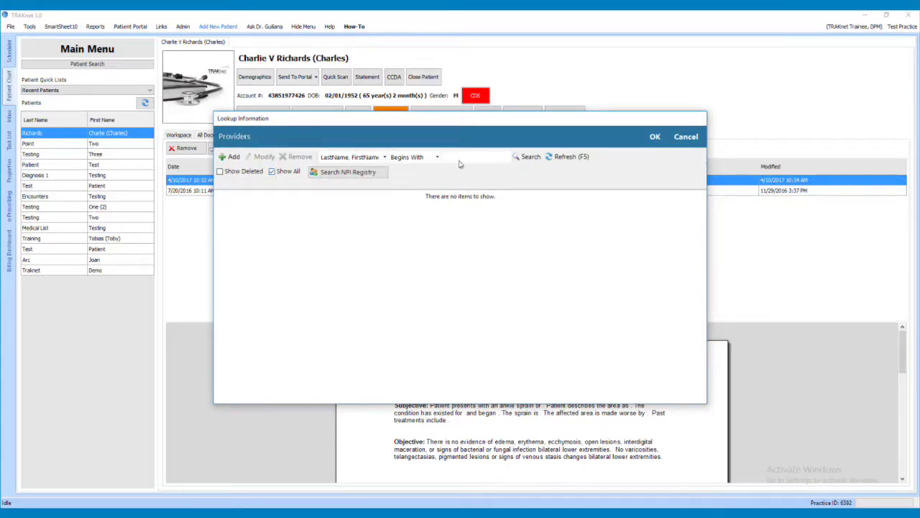
{"action": "left_click", "coordinate": [562, 157]}
{"action": "left_click", "coordinate": [461, 222]}
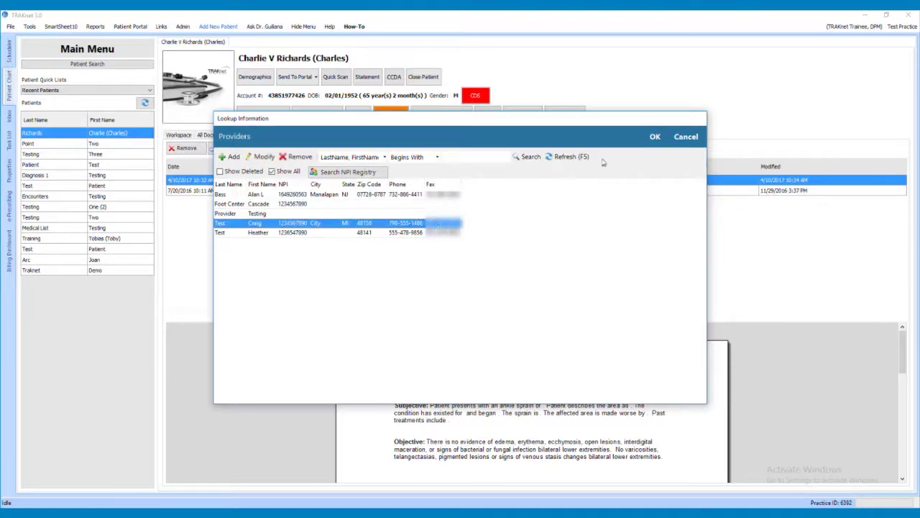
{"action": "left_click", "coordinate": [655, 137]}
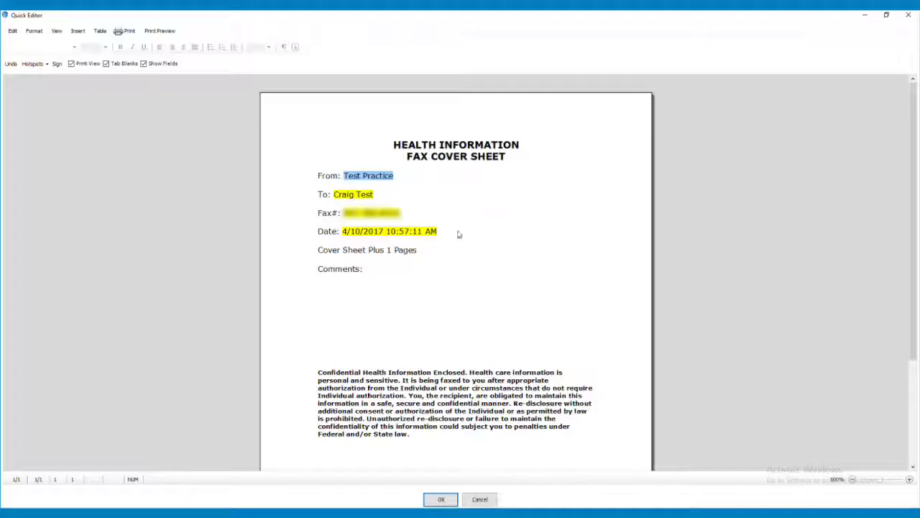
Send the encounter fax and return to the chart's Workspace summary
{"action": "left_click", "coordinate": [381, 268]}
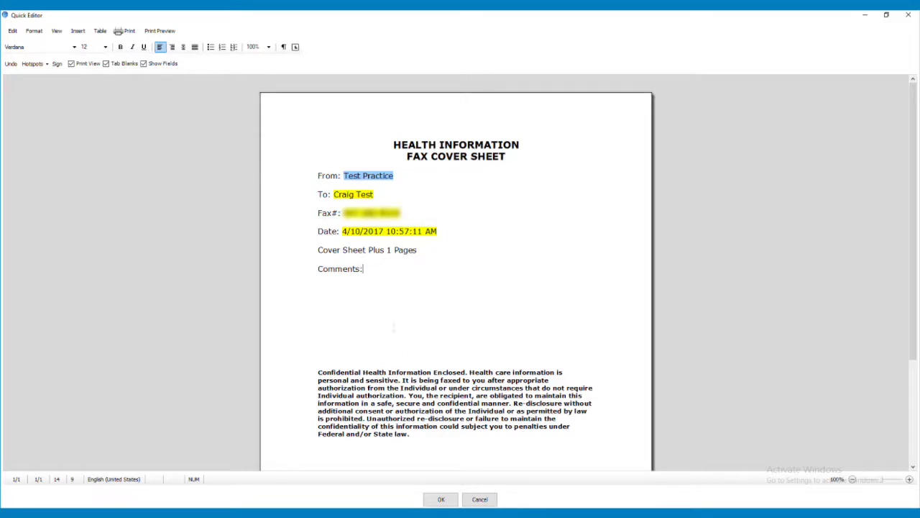
{"action": "left_click", "coordinate": [441, 499]}
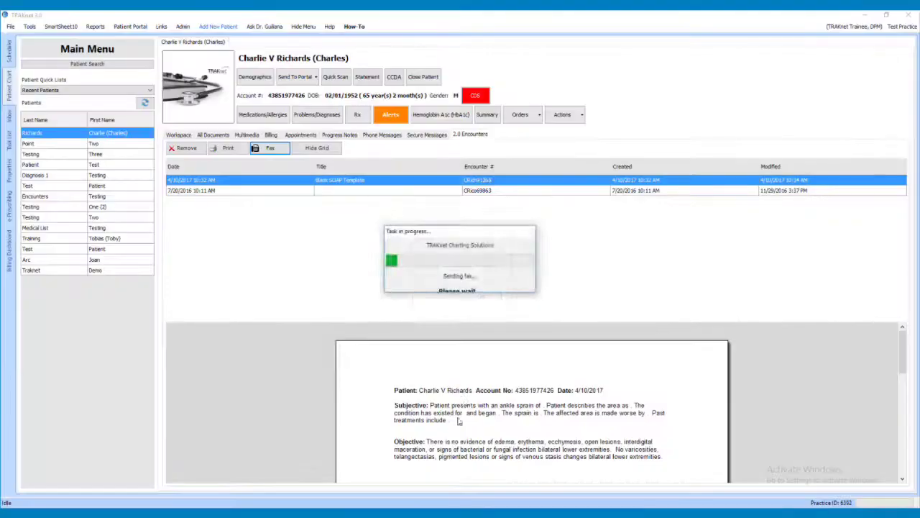
{"action": "left_click", "coordinate": [481, 298]}
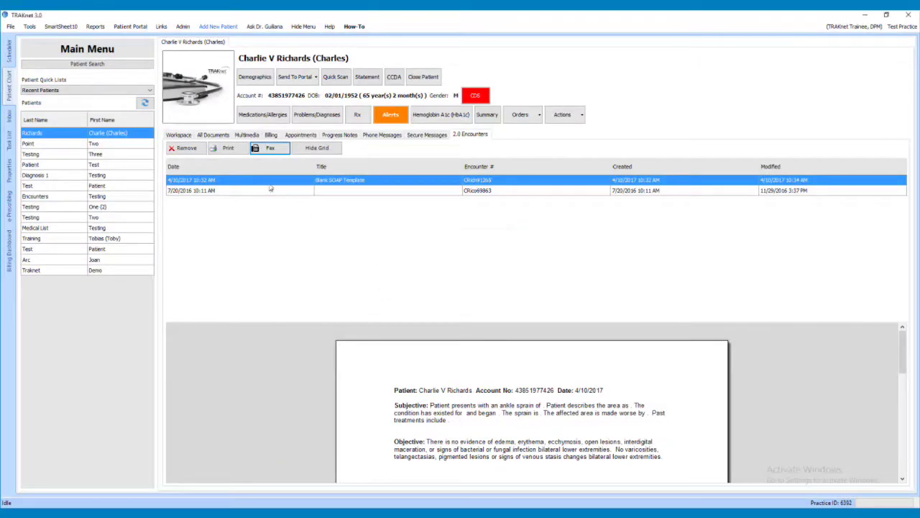
{"action": "left_click", "coordinate": [188, 136]}
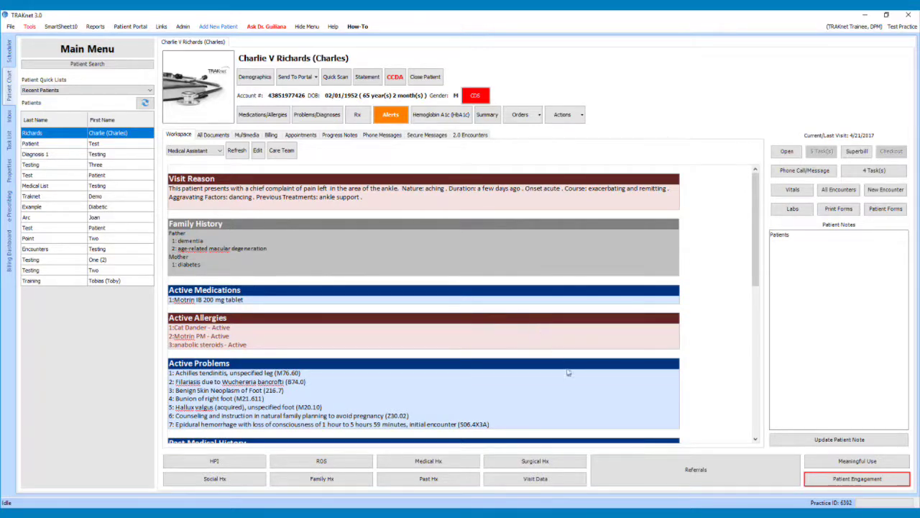
Fax the patient's referral letter with the Cover Sheet template to the test provider
{"action": "left_click", "coordinate": [656, 477]}
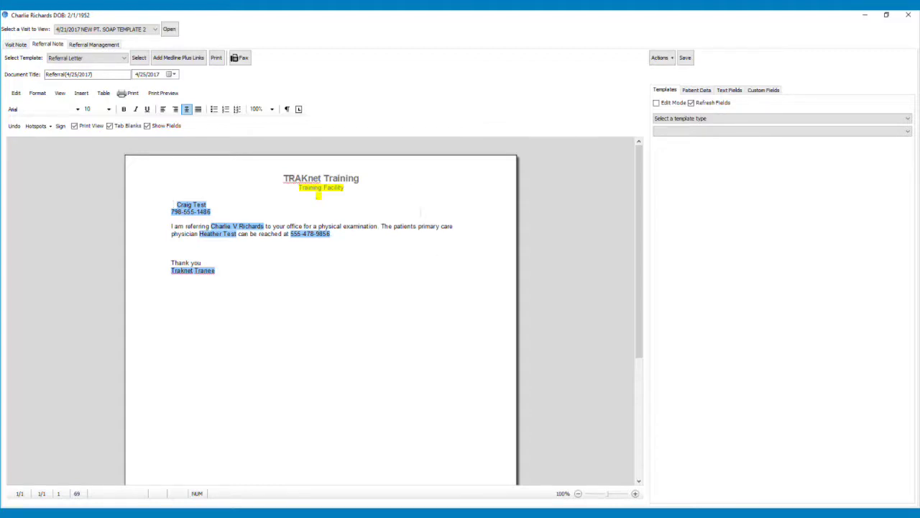
{"action": "left_click", "coordinate": [242, 58]}
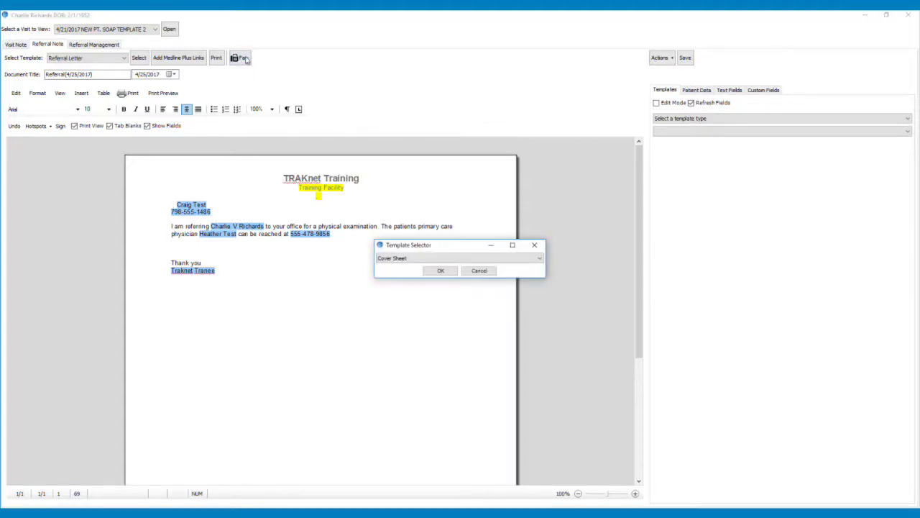
{"action": "left_click", "coordinate": [418, 260]}
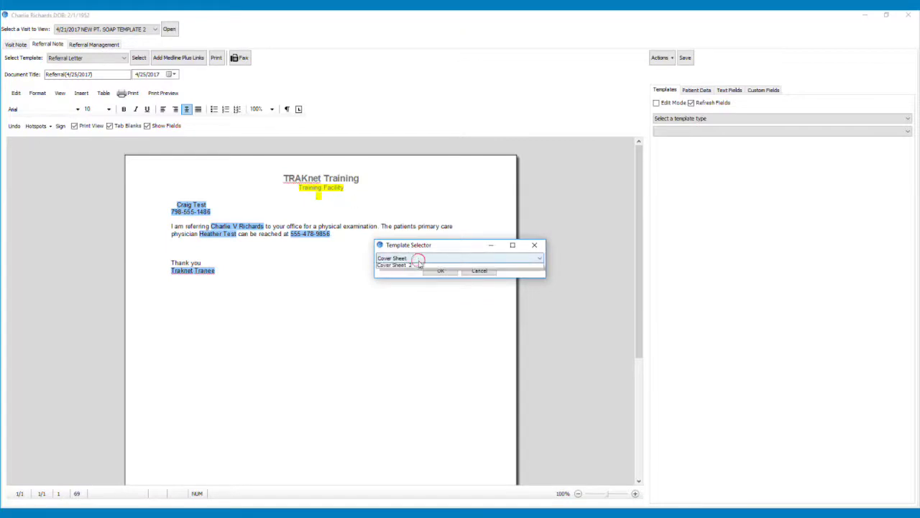
{"action": "left_click", "coordinate": [416, 267]}
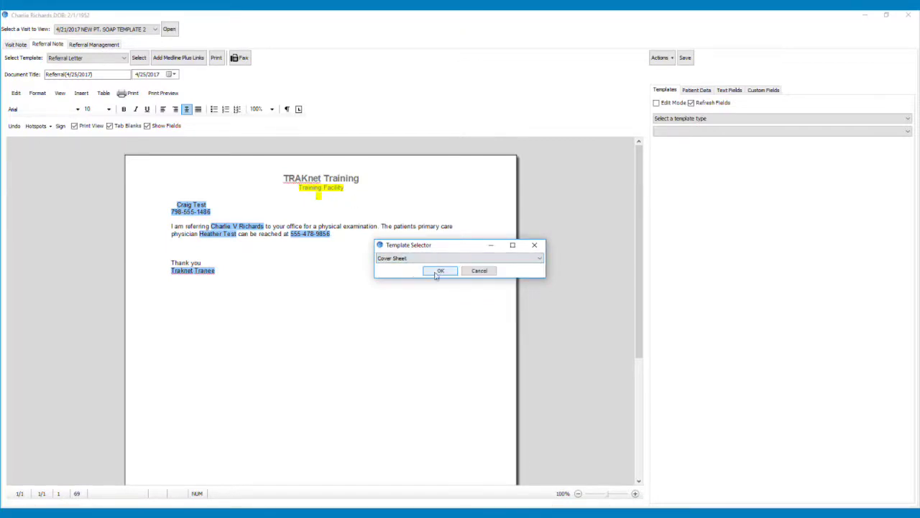
{"action": "left_click", "coordinate": [437, 272]}
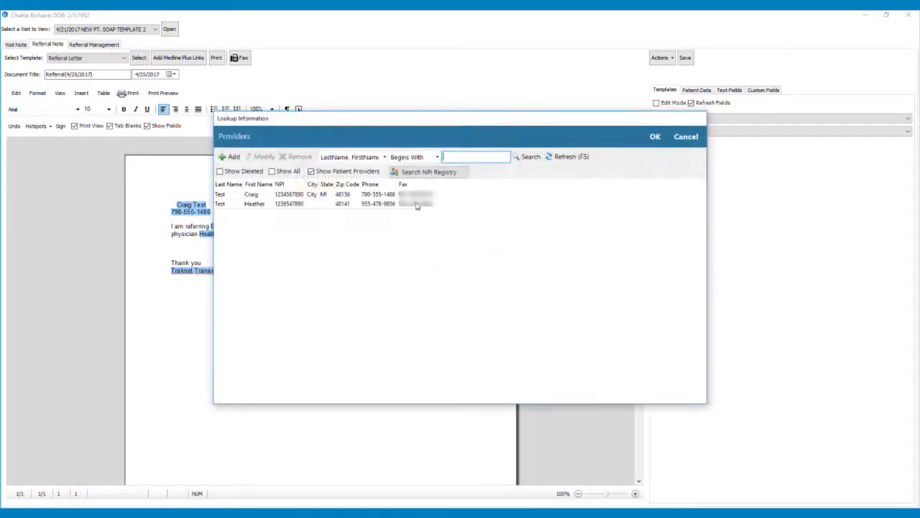
{"action": "left_click", "coordinate": [411, 198]}
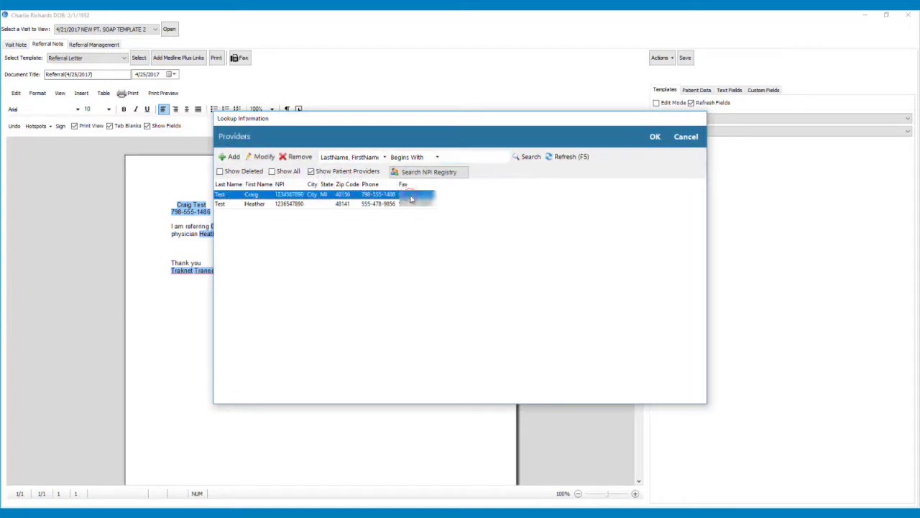
{"action": "left_click", "coordinate": [654, 140]}
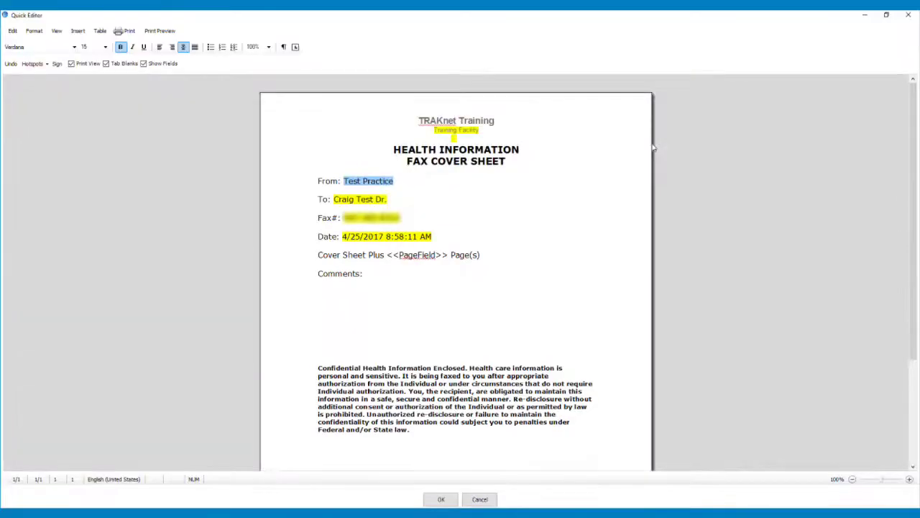
Add 'Training' under Comments, send the fax, and close the referral window
{"action": "left_click", "coordinate": [409, 298]}
{"action": "type", "text": "Training"}
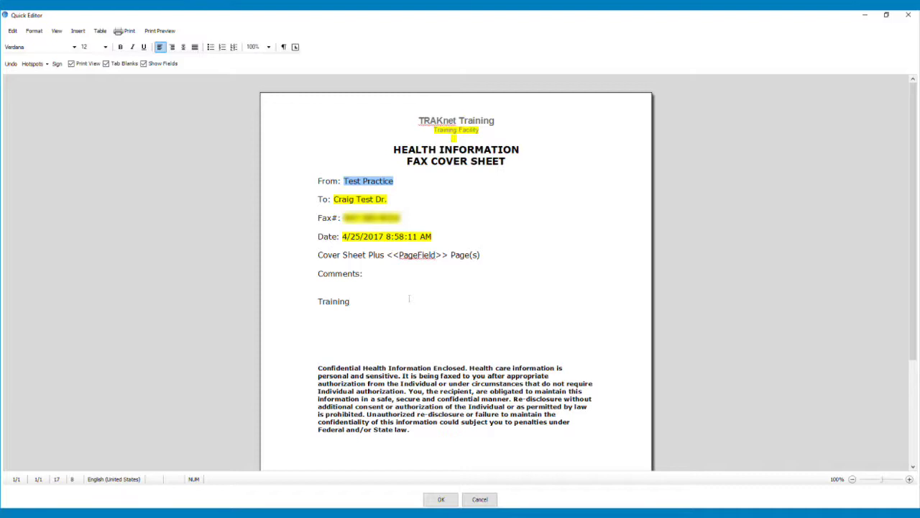
{"action": "left_click", "coordinate": [440, 499]}
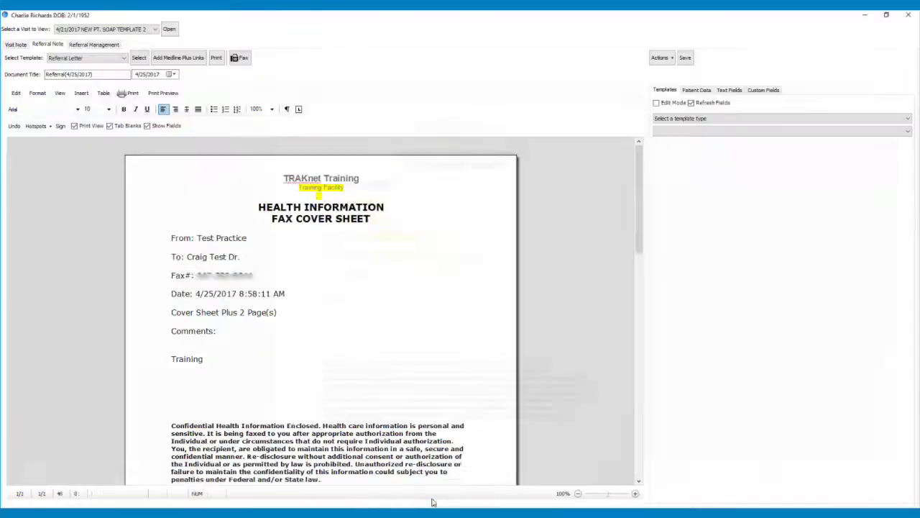
{"action": "left_click", "coordinate": [485, 295]}
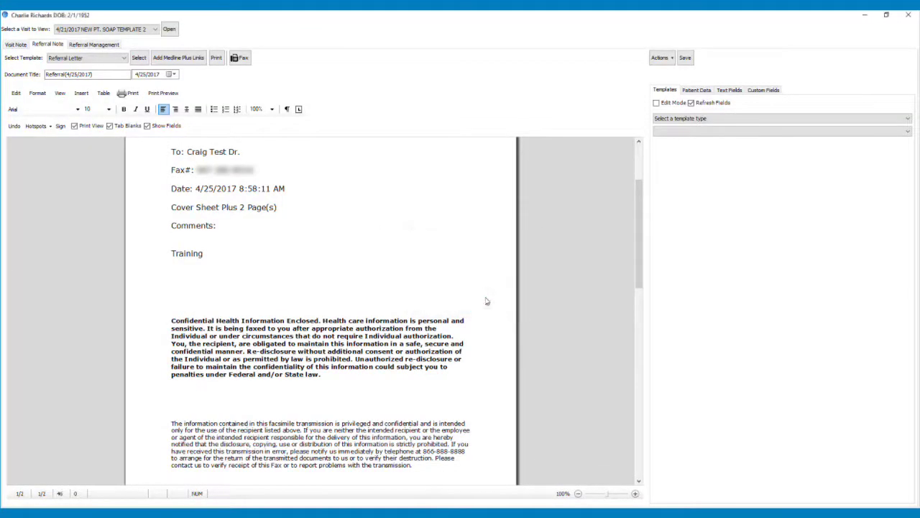
{"action": "left_click", "coordinate": [908, 16]}
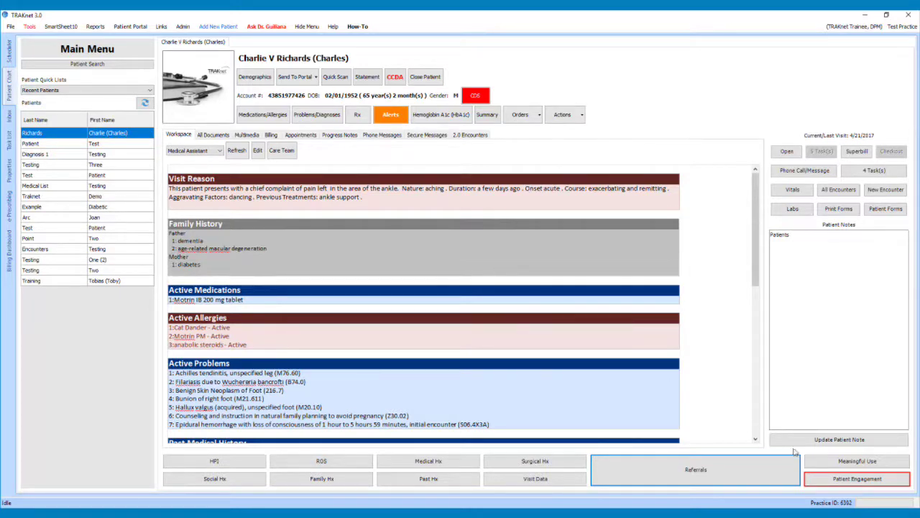
Start faxing the clinical summary with the Cover Sheet template, addressed to the test provider
{"action": "left_click", "coordinate": [826, 480]}
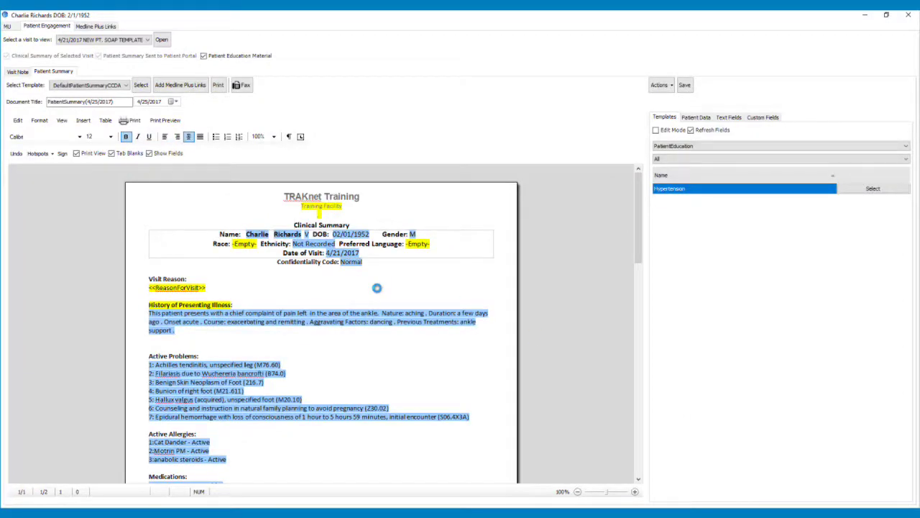
{"action": "left_click", "coordinate": [242, 87]}
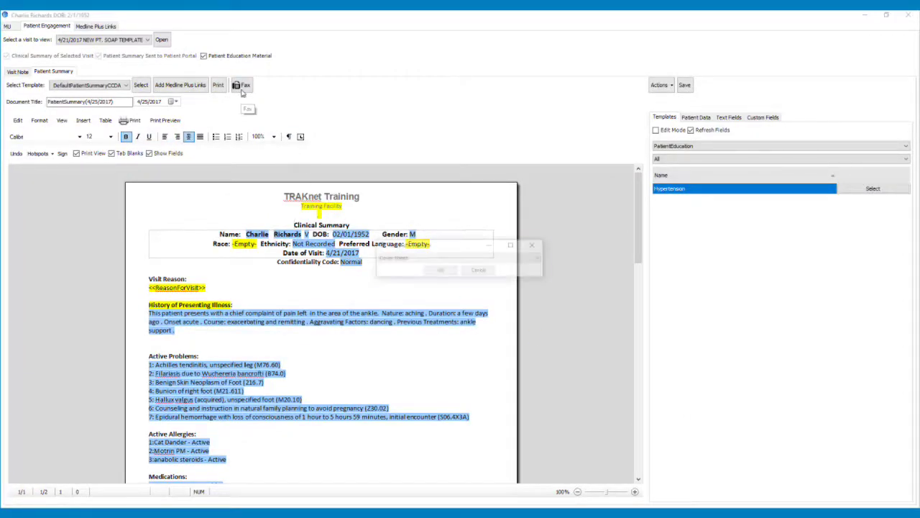
{"action": "left_click", "coordinate": [402, 258]}
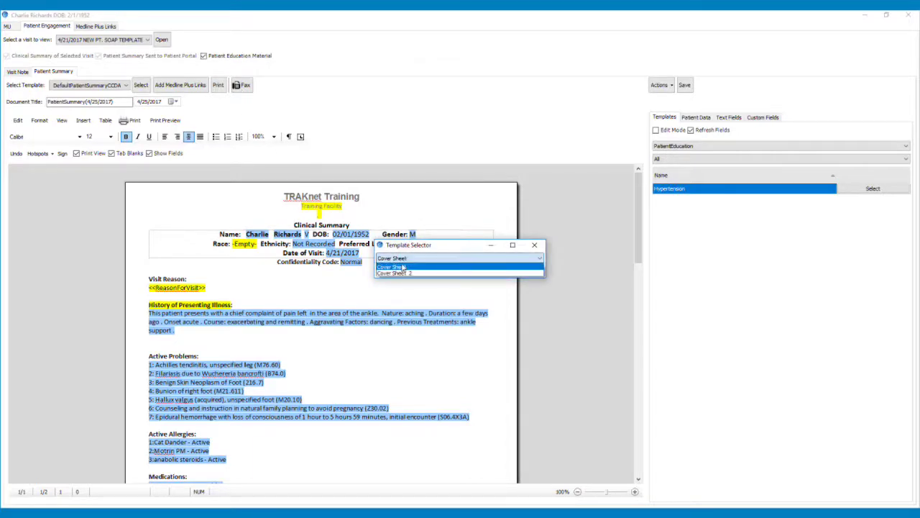
{"action": "left_click", "coordinate": [402, 267]}
{"action": "left_click", "coordinate": [448, 273]}
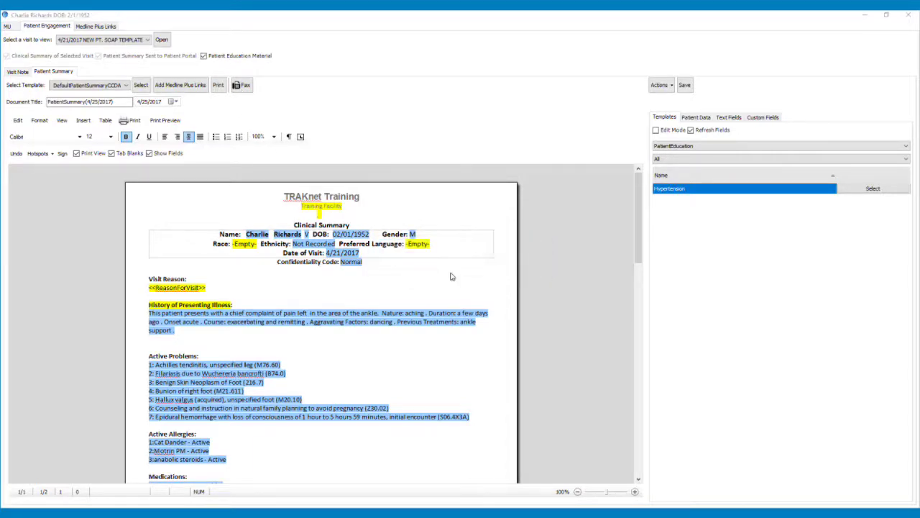
{"action": "left_click", "coordinate": [406, 196]}
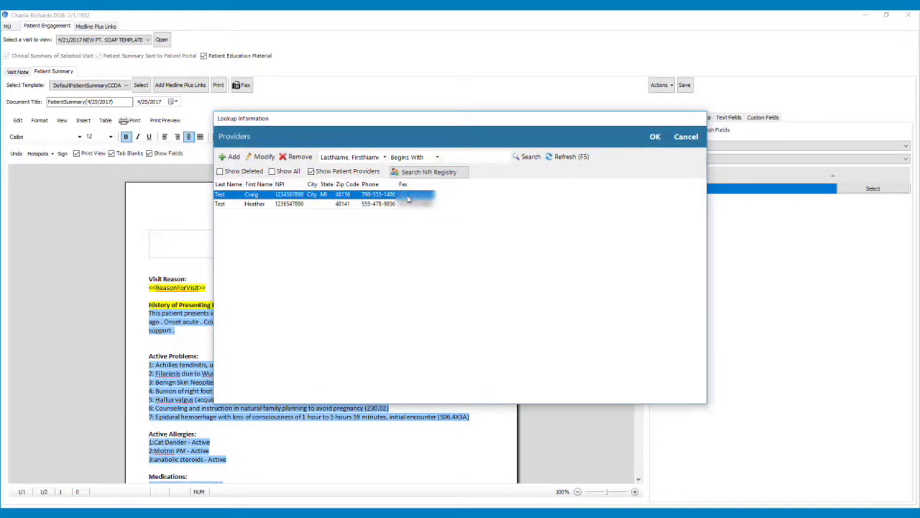
{"action": "left_click", "coordinate": [654, 137]}
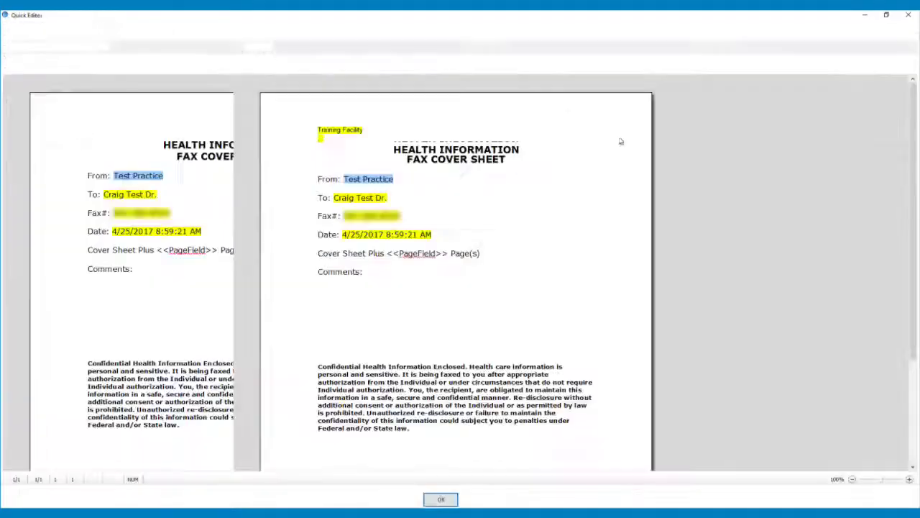
Add 'Training' as the cover sheet comment, send the fax, and close the window
{"action": "left_click", "coordinate": [364, 301]}
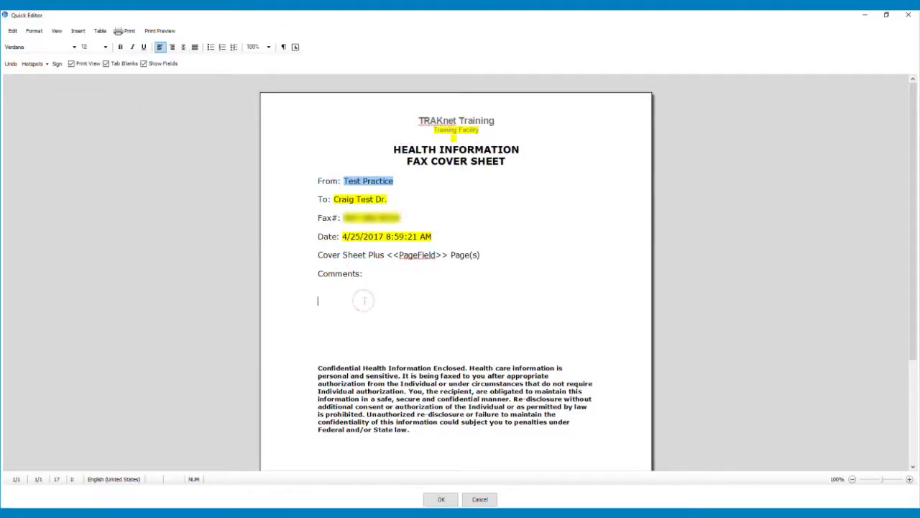
{"action": "type", "text": "Training"}
{"action": "left_click", "coordinate": [441, 499]}
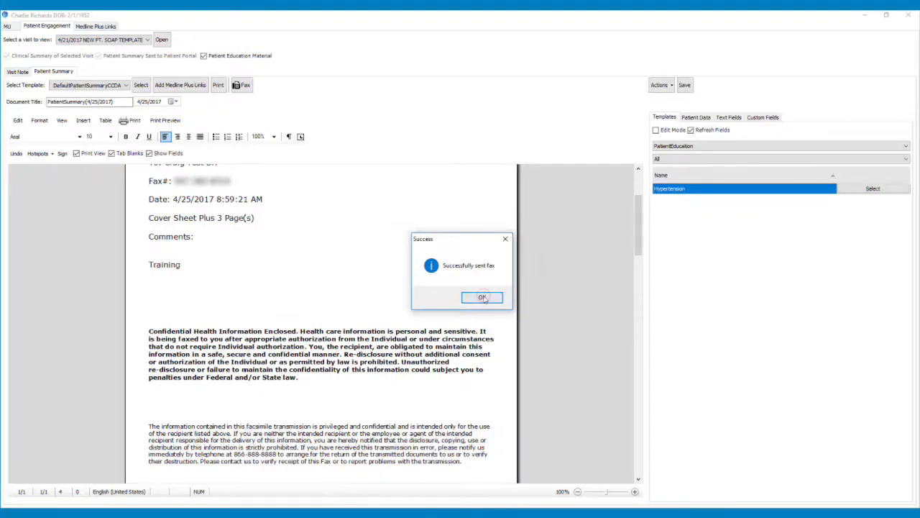
{"action": "left_click", "coordinate": [482, 297]}
{"action": "left_click", "coordinate": [908, 14]}
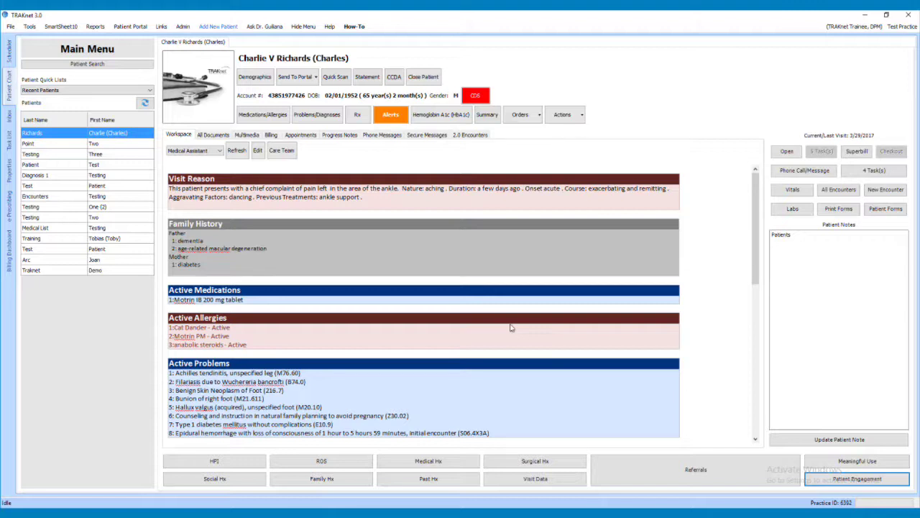
In Print Encounters Batch, search encounters from March 1, 2017 and tick the first one
{"action": "left_click", "coordinate": [31, 28]}
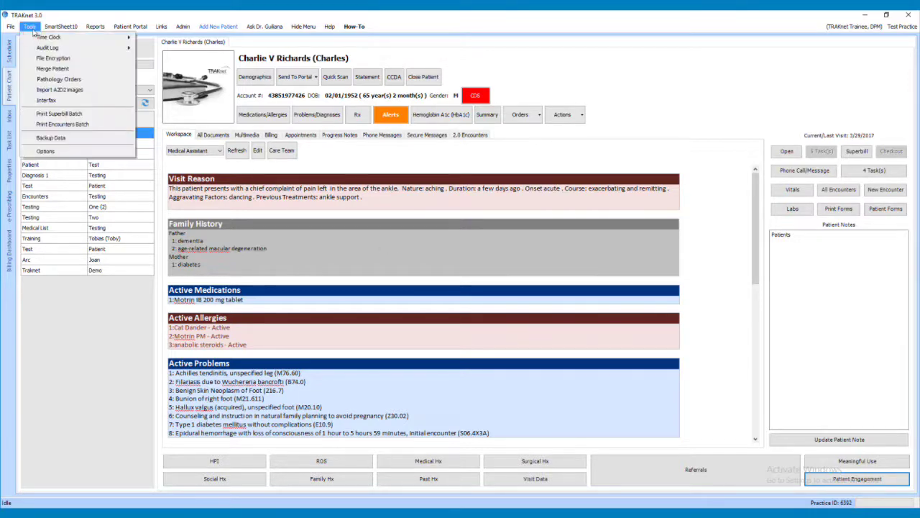
{"action": "left_click", "coordinate": [32, 123]}
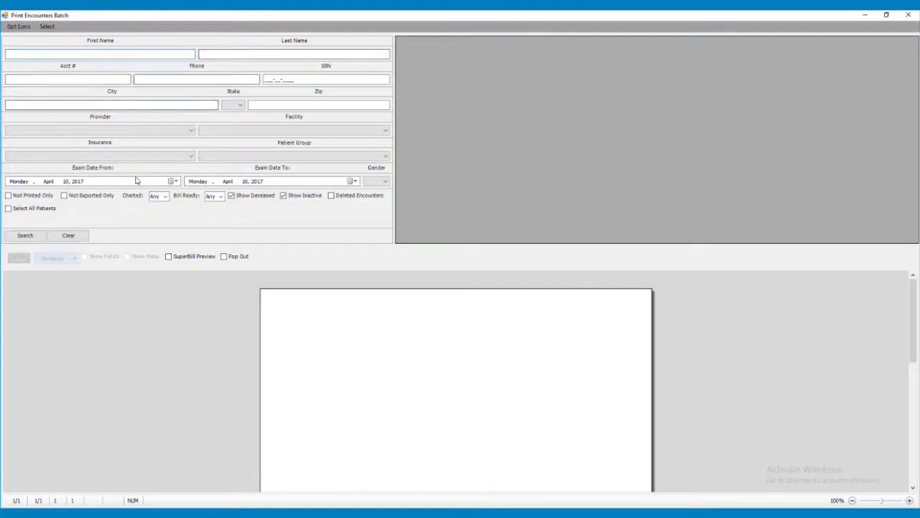
{"action": "left_click", "coordinate": [173, 181]}
{"action": "left_click", "coordinate": [59, 214]}
{"action": "left_click", "coordinate": [24, 235]}
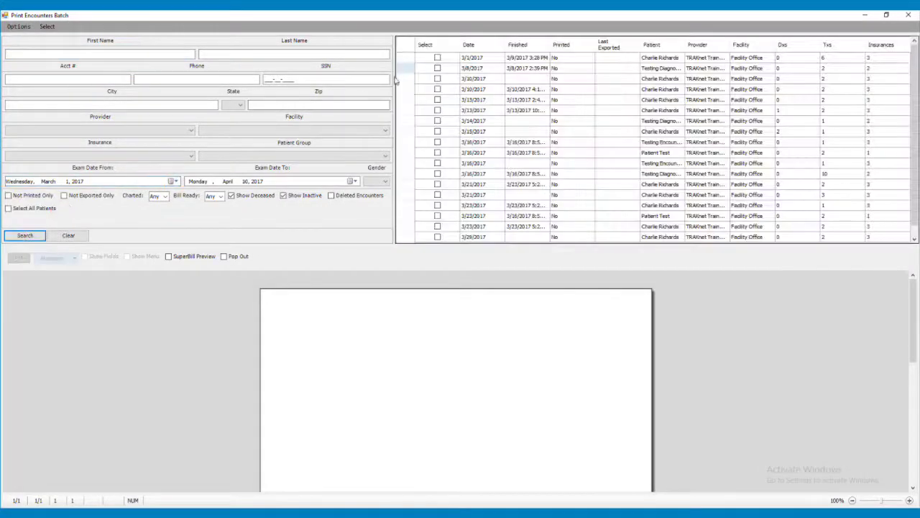
{"action": "left_click", "coordinate": [438, 57]}
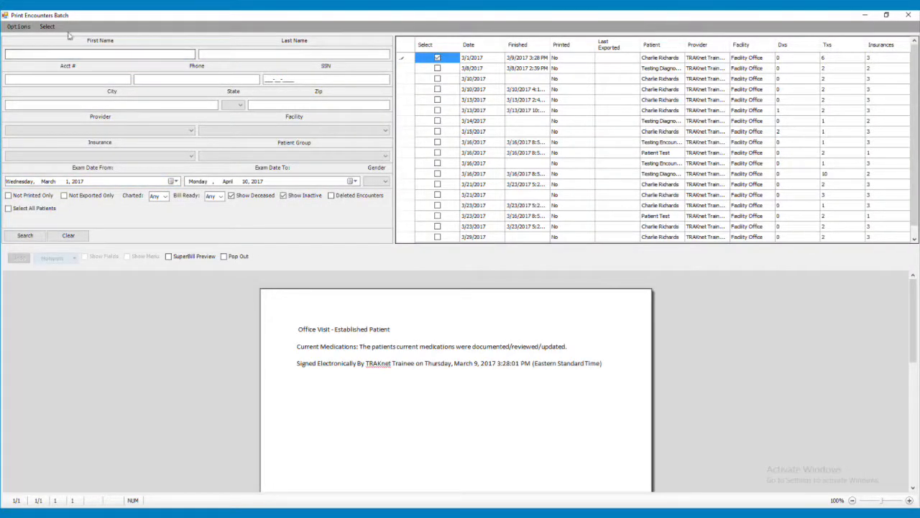
Fax the ticked encounter using the Cover Sheet template to the test provider
{"action": "left_click", "coordinate": [18, 27]}
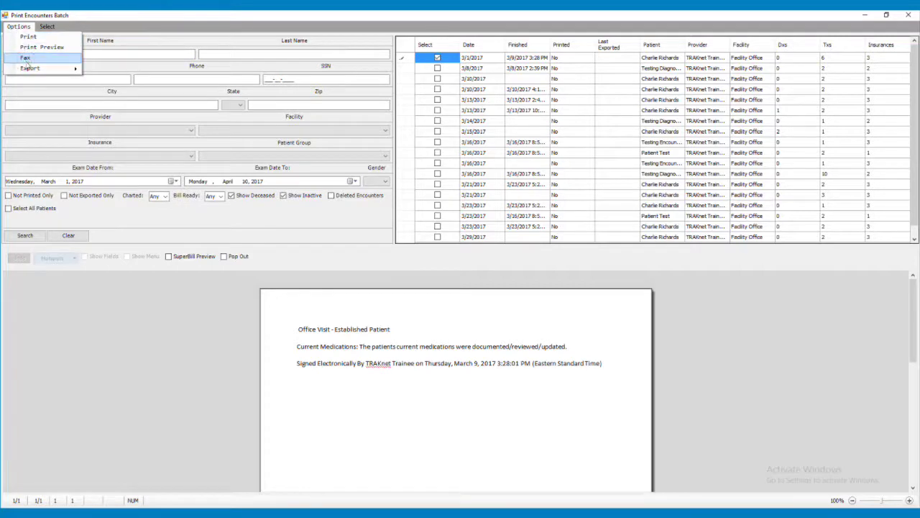
{"action": "left_click", "coordinate": [25, 58]}
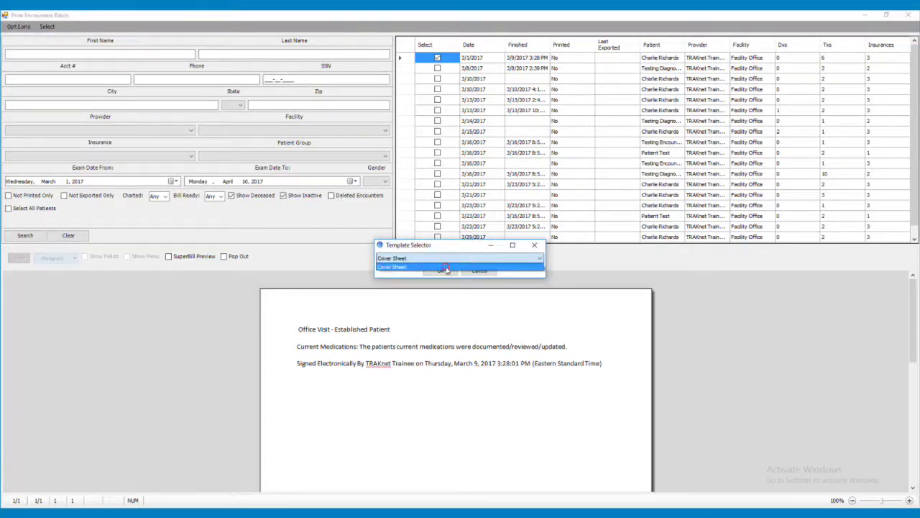
{"action": "left_click", "coordinate": [439, 271]}
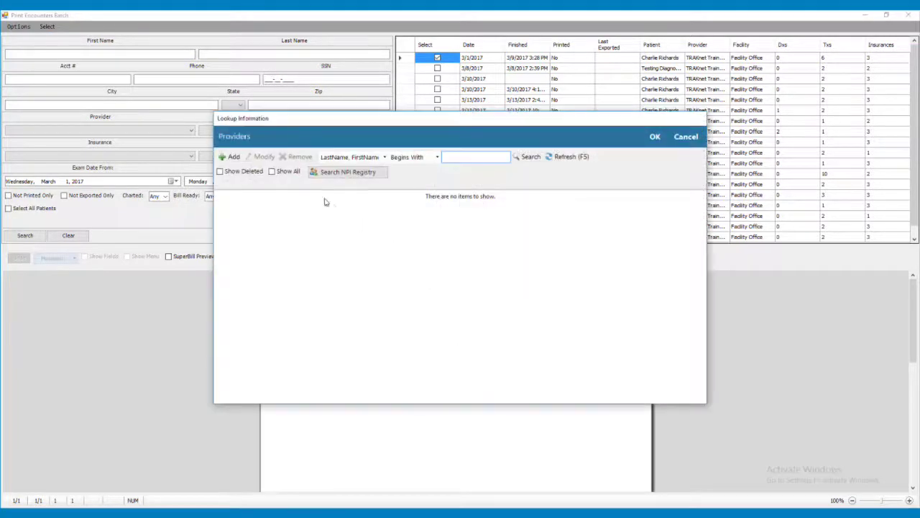
{"action": "left_click", "coordinate": [532, 157]}
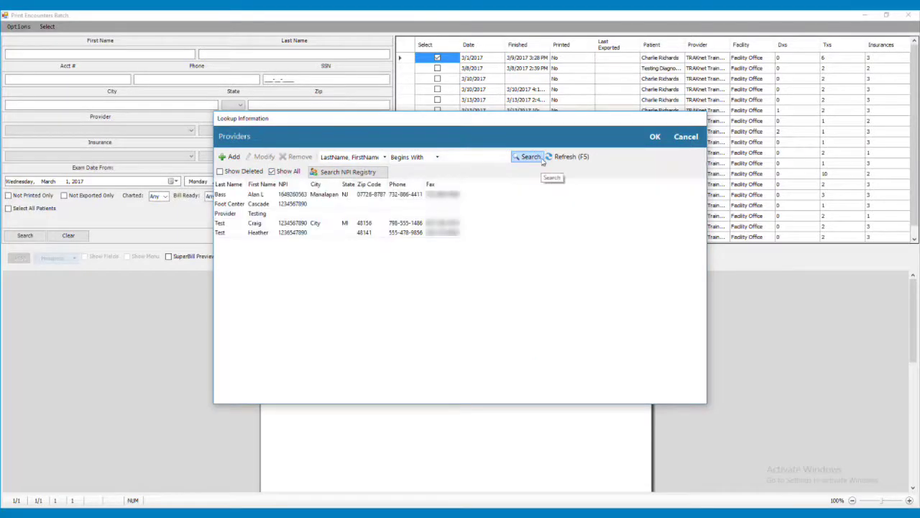
{"action": "left_click", "coordinate": [359, 224]}
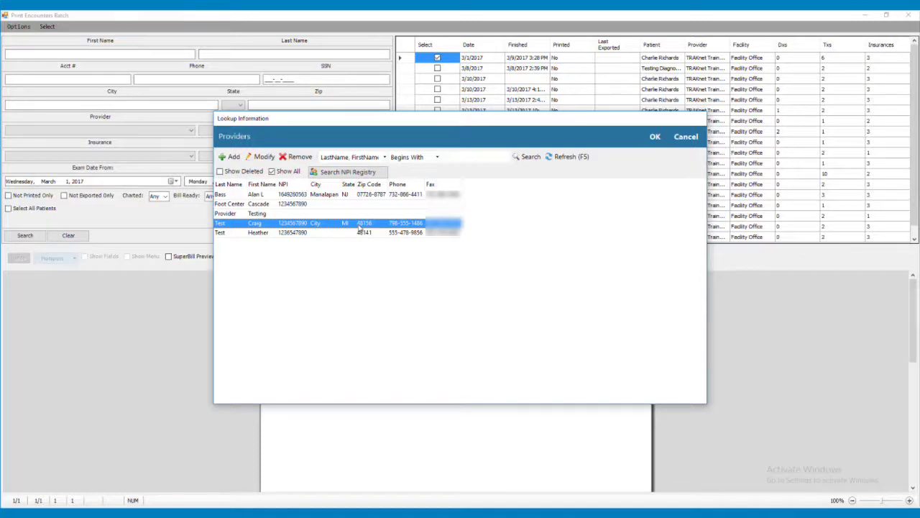
{"action": "left_click", "coordinate": [654, 136]}
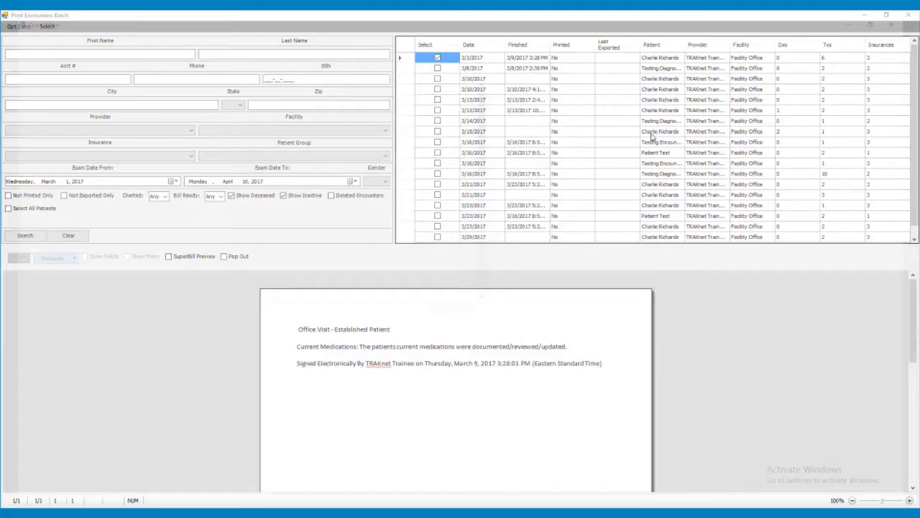